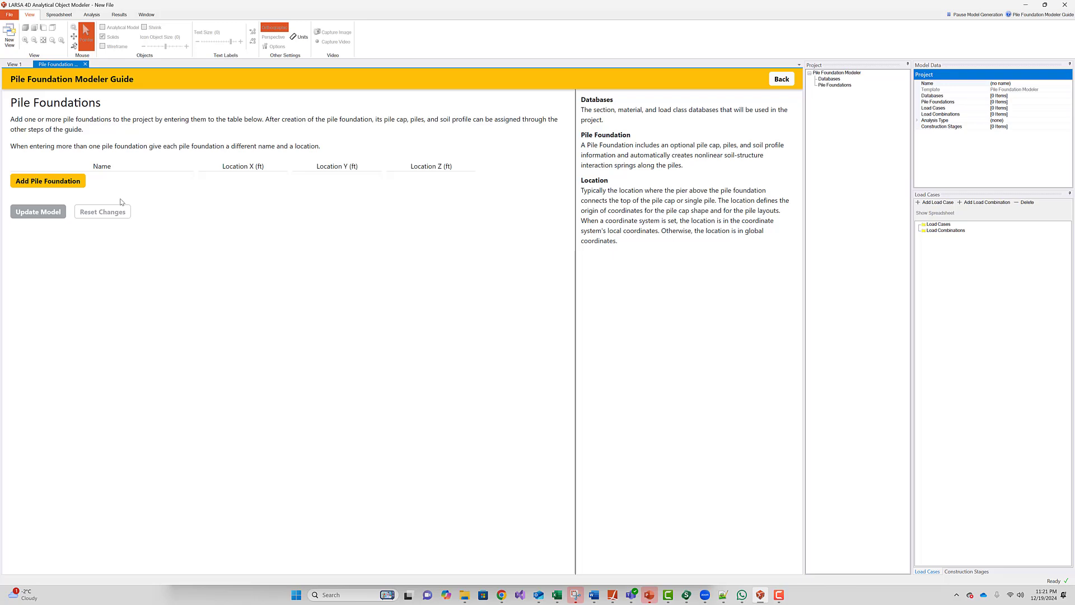
- Add pile foundation PF1 located at X 160 ft, Y 0 ft, Z -40 ft
left_click(60, 185)
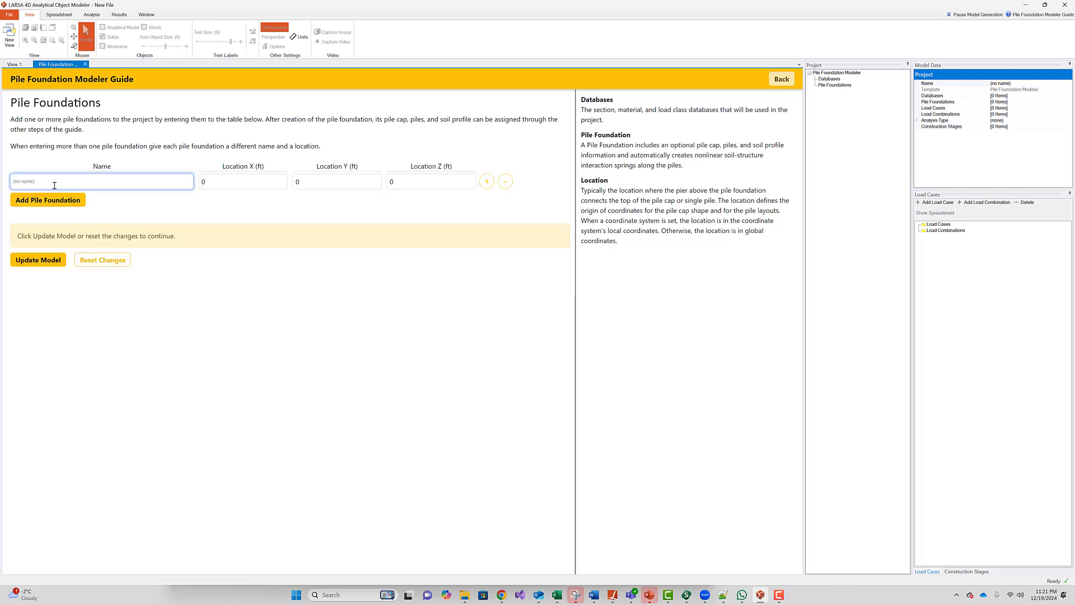
type("PF1")
left_click_drag(583, 177, 635, 251)
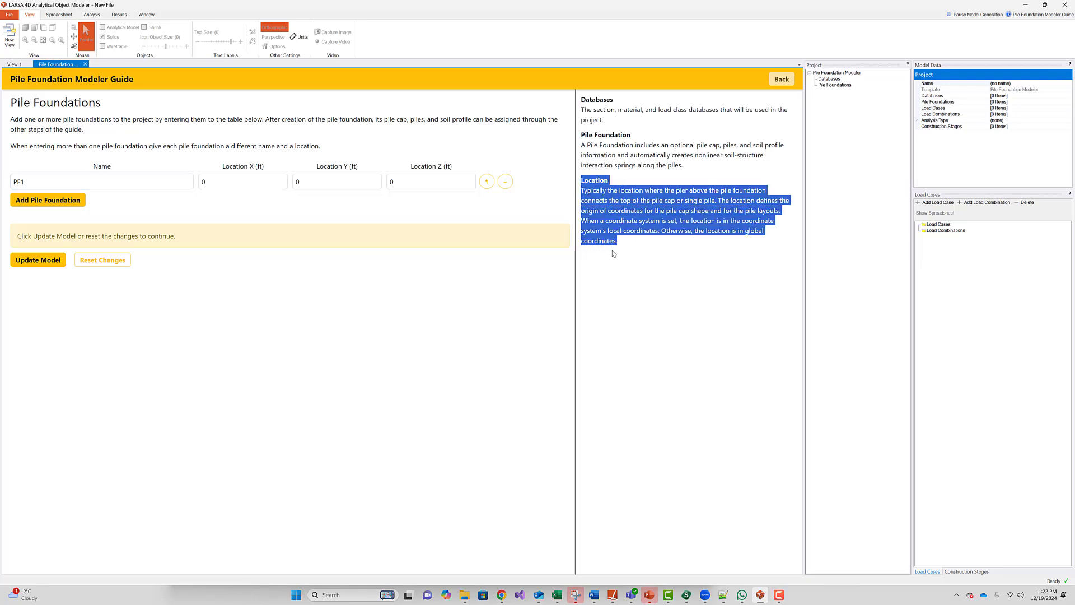
left_click(223, 214)
left_click(211, 181)
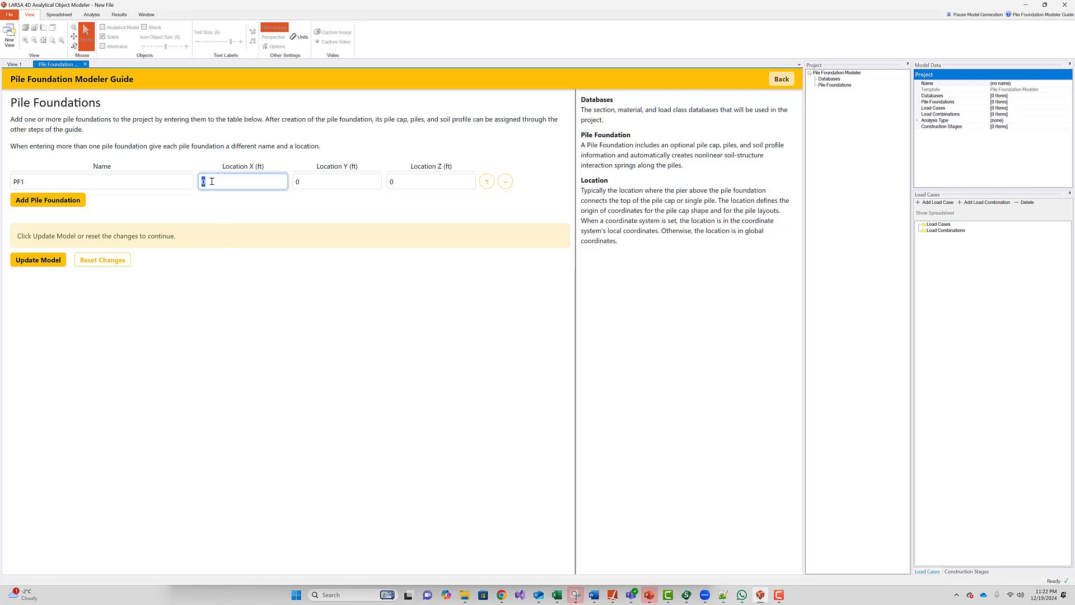
type("16")
key("Tab")
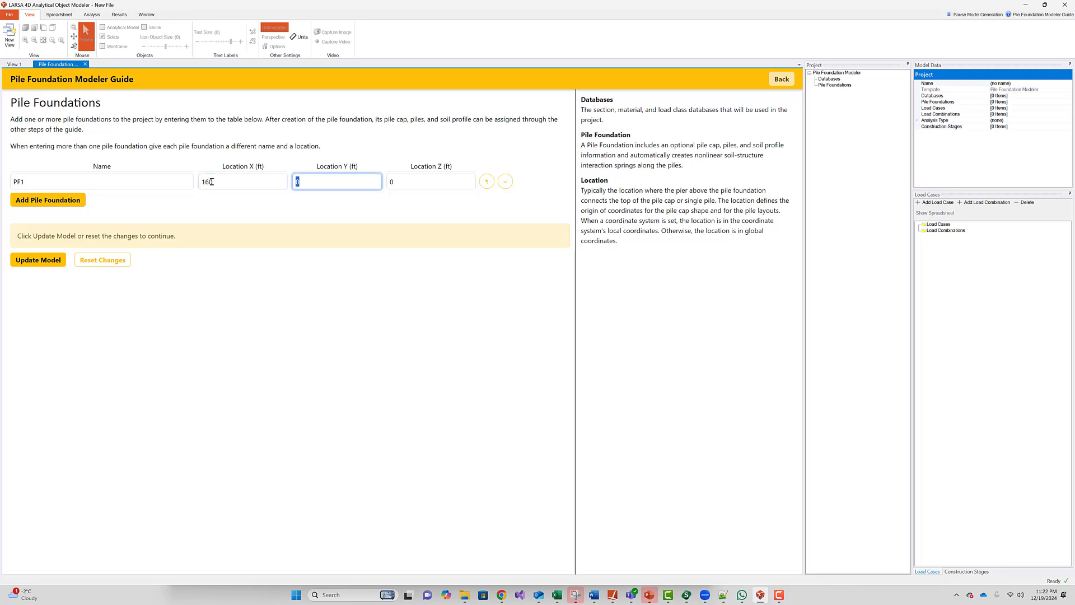
key("Tab")
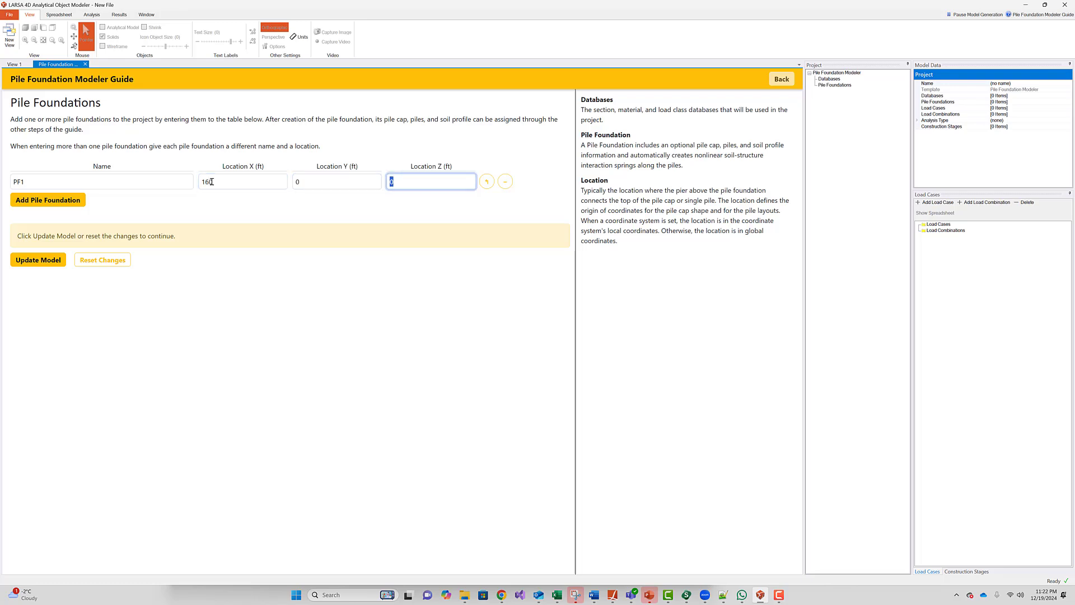
type("-40")
- Add three extra pile foundation rows, then delete the empty ones again
left_click(58, 205)
left_click(59, 222)
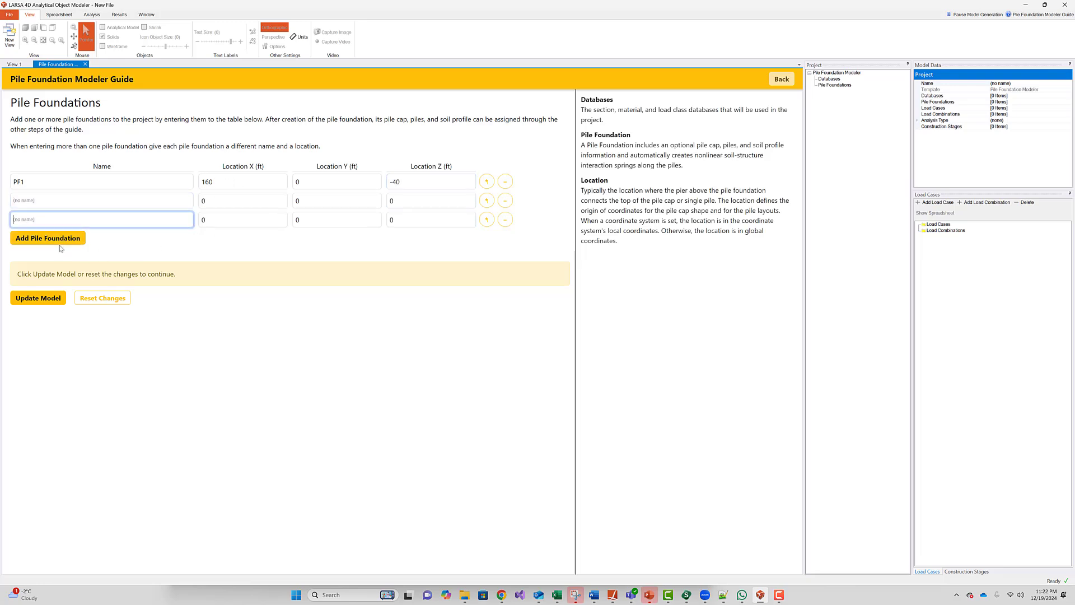
left_click(60, 241)
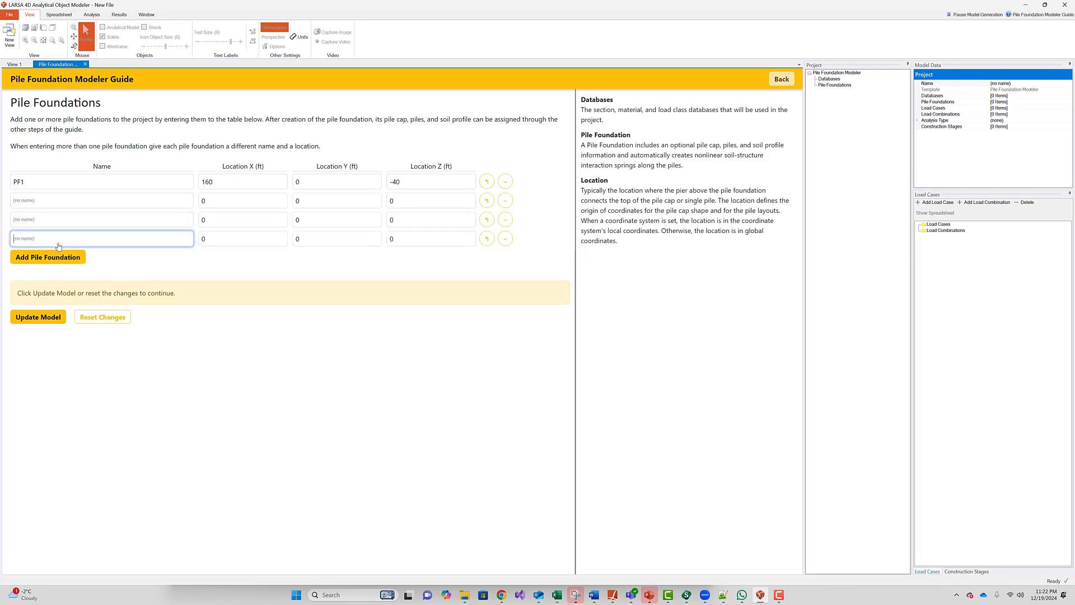
left_click(506, 206)
left_click(506, 206)
left_click(506, 205)
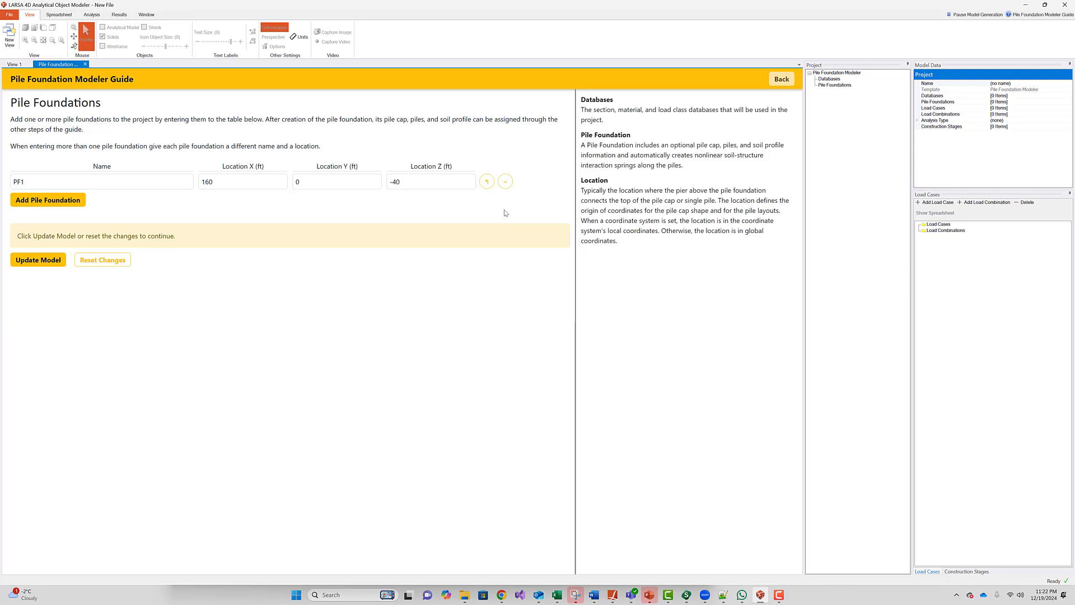
- Apply PF1 to the model and size its pile cap 4 ft thick, 25 ft long, 45 ft wide
left_click(38, 261)
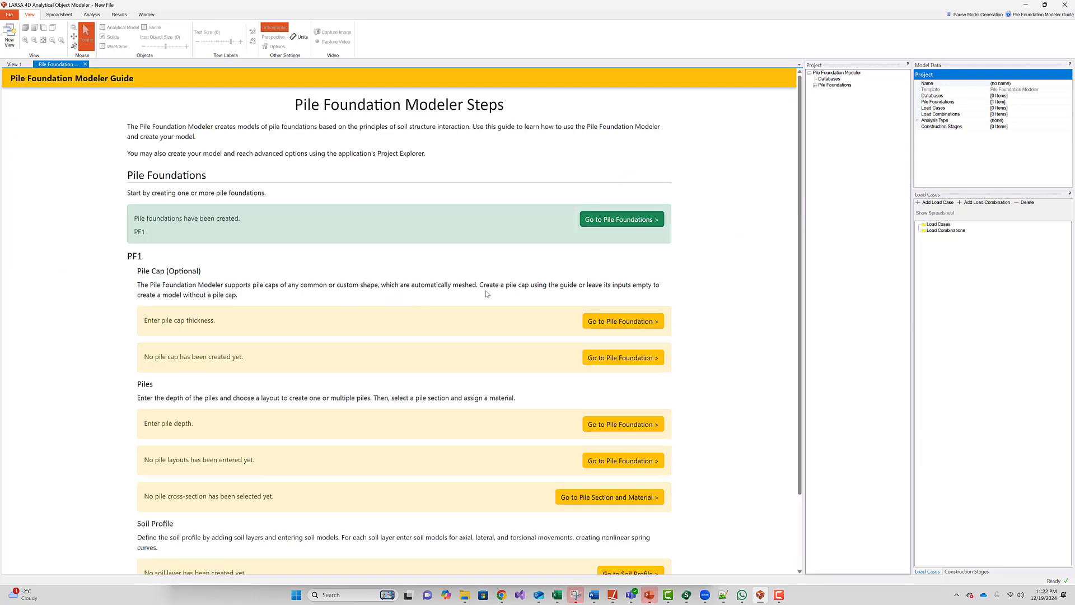
left_click(604, 326)
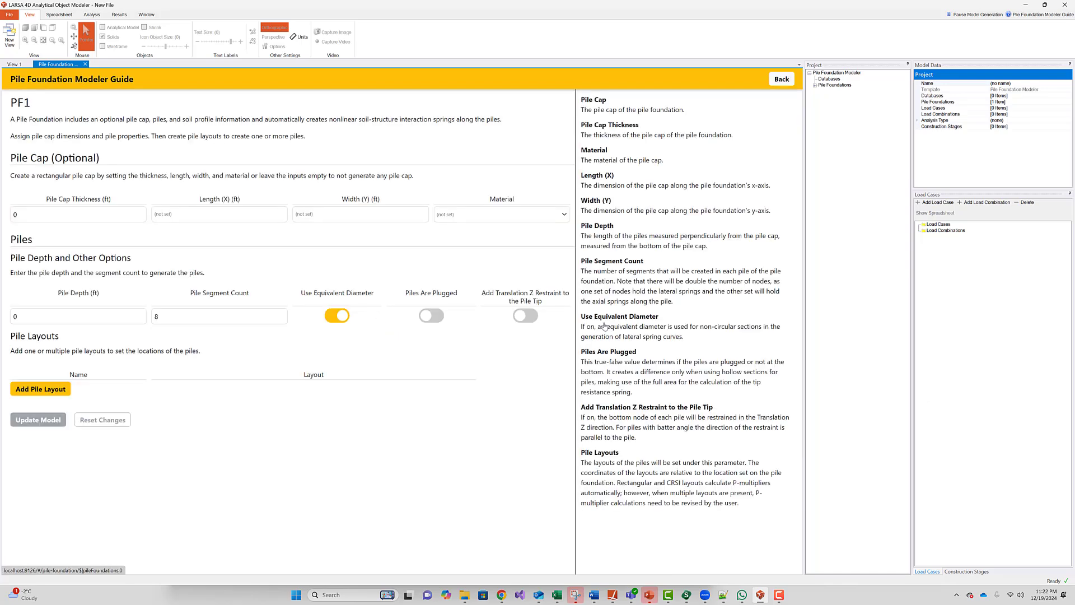
left_click(66, 217)
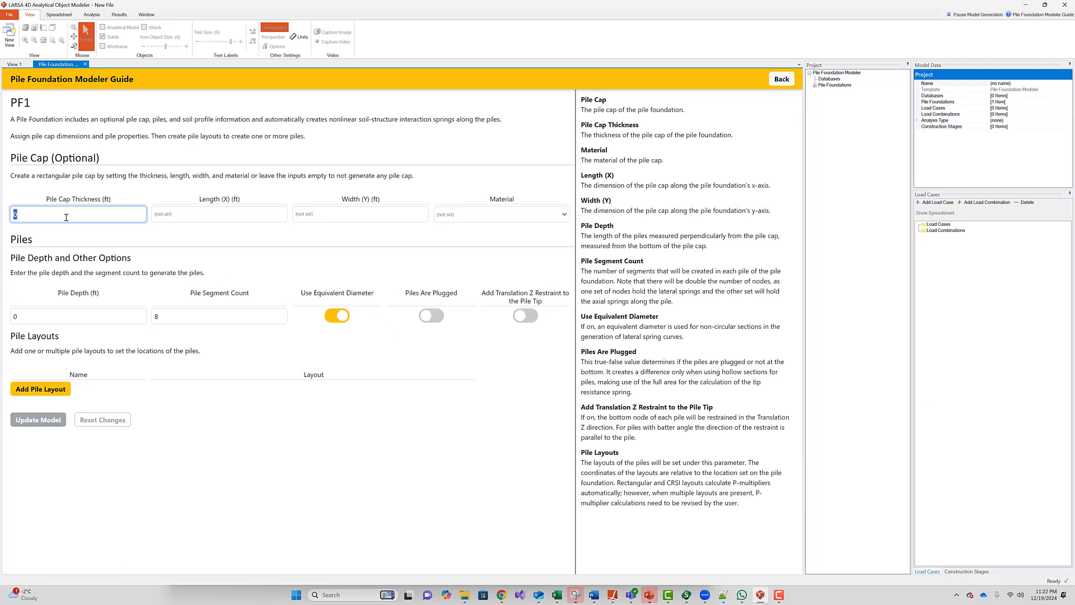
type("4")
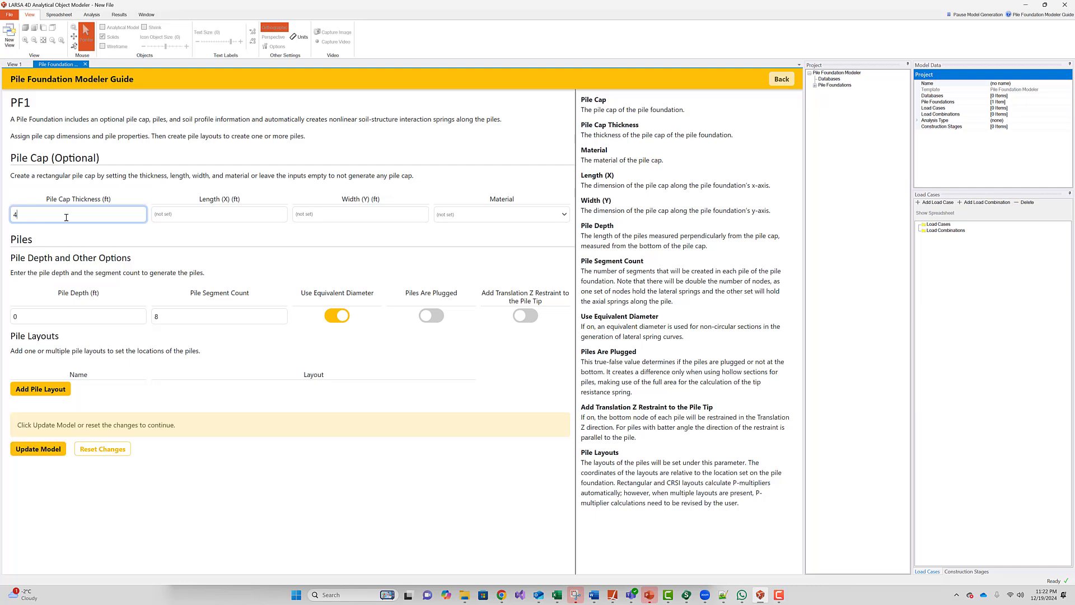
key("Tab")
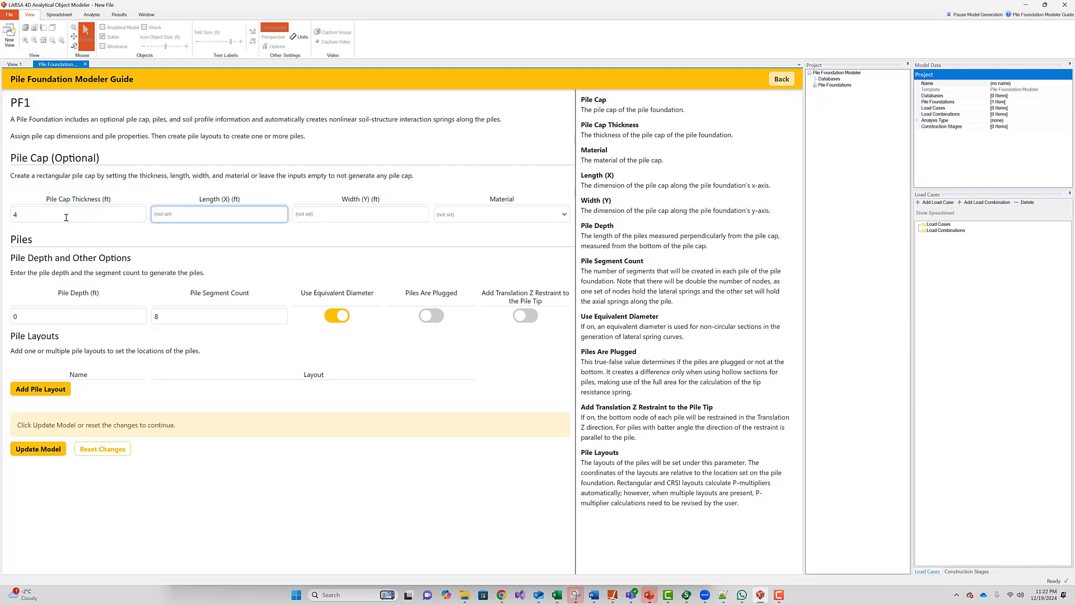
type("25")
key("Tab")
type("45")
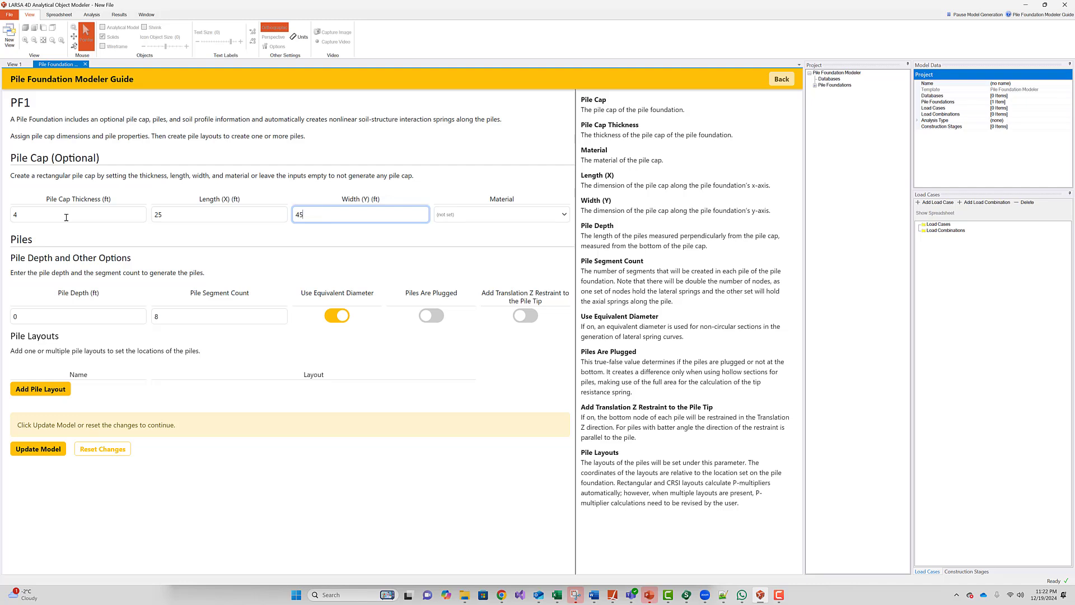
- Make the pile cap Fc_4 material and set the pile depth to 32 ft
left_click(496, 218)
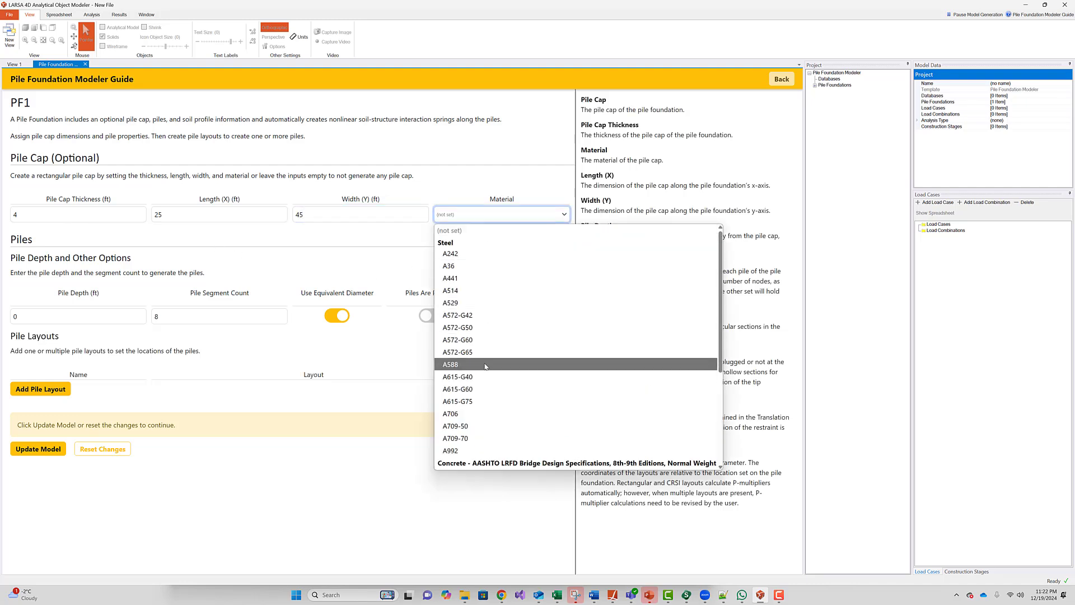
left_click(466, 444)
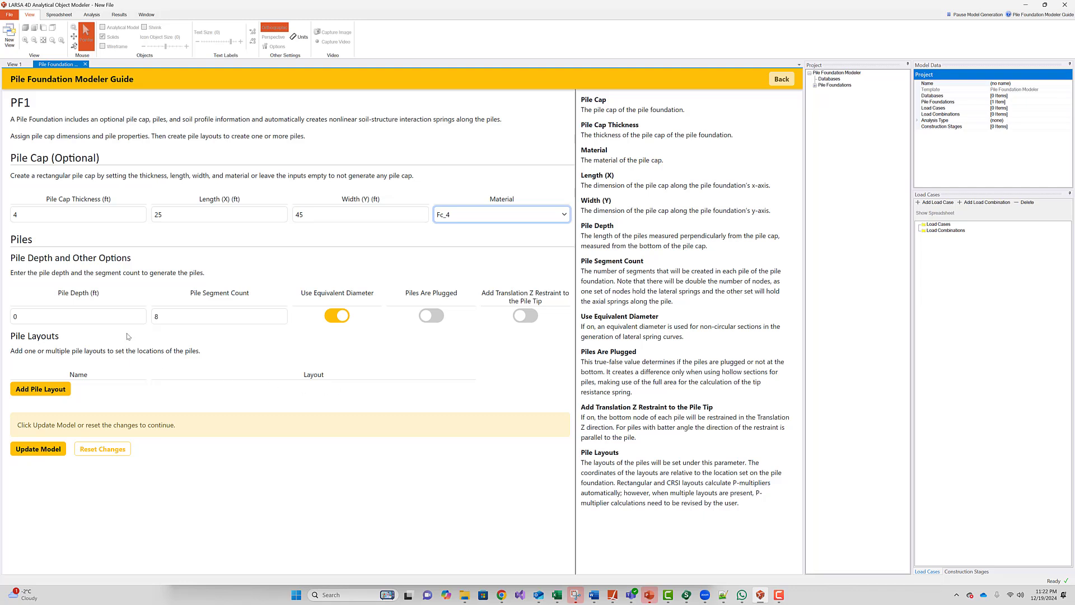
left_click(117, 317)
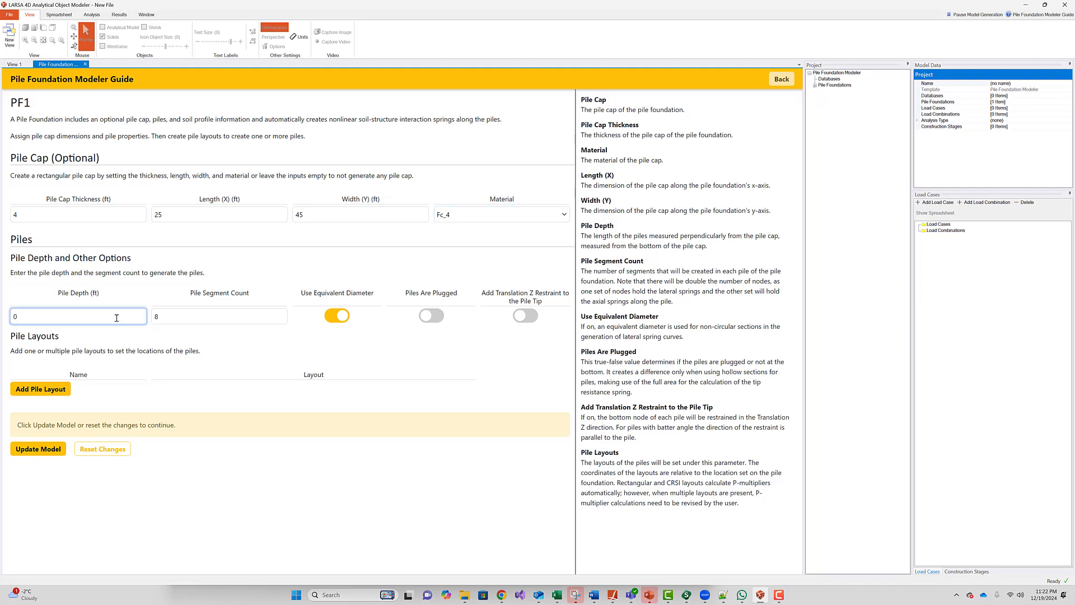
double_click(117, 317)
type("32")
left_click(169, 323)
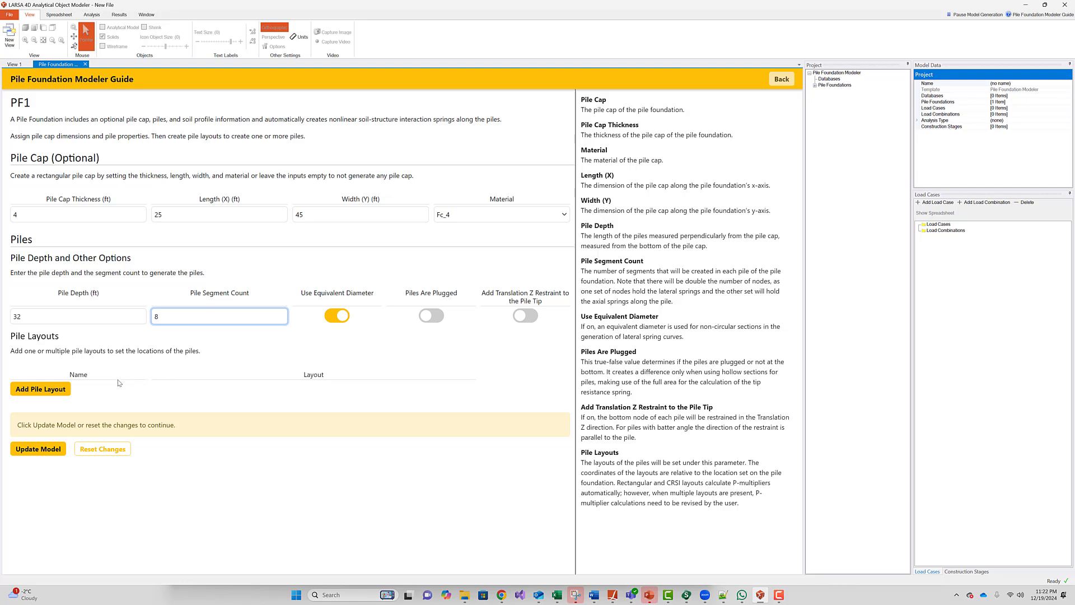
- Add pile layout PL1 using the Piles in a Rectangular Grid type
left_click(52, 390)
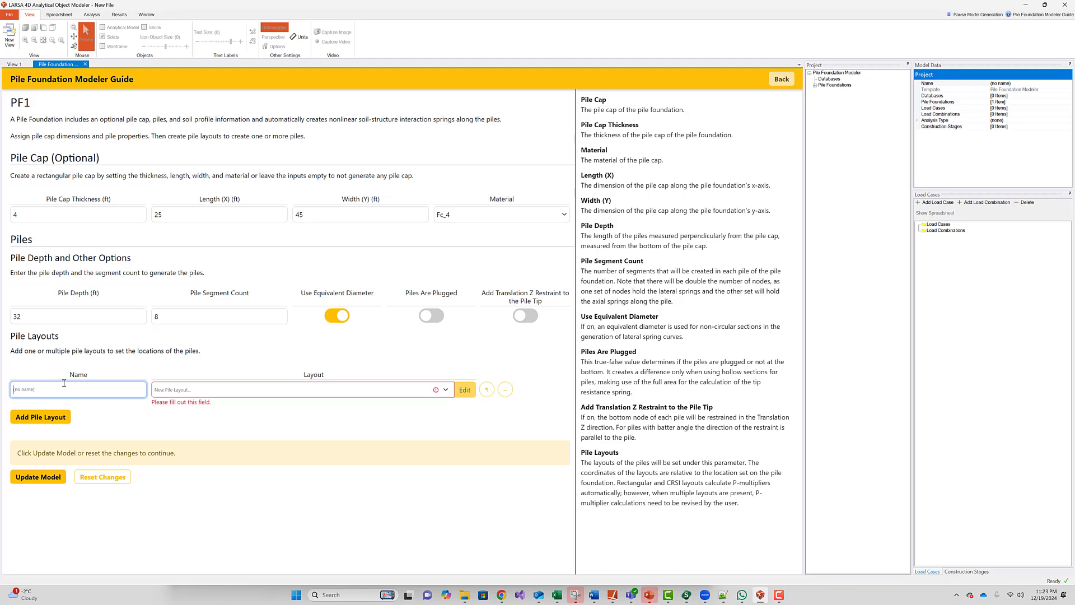
type("PL1")
left_click(236, 390)
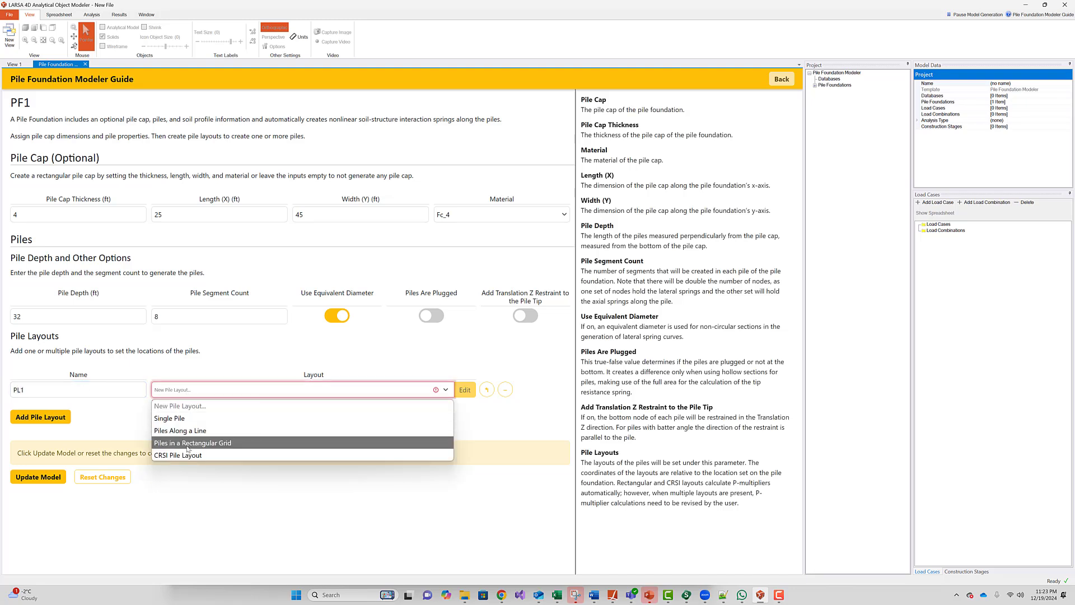
left_click(344, 446)
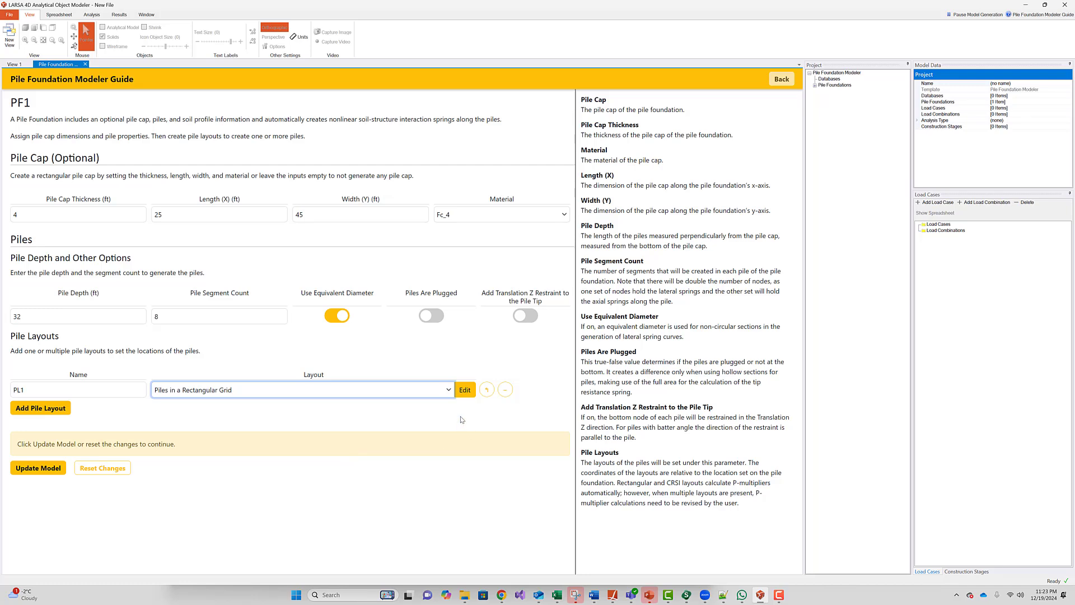
left_click(465, 390)
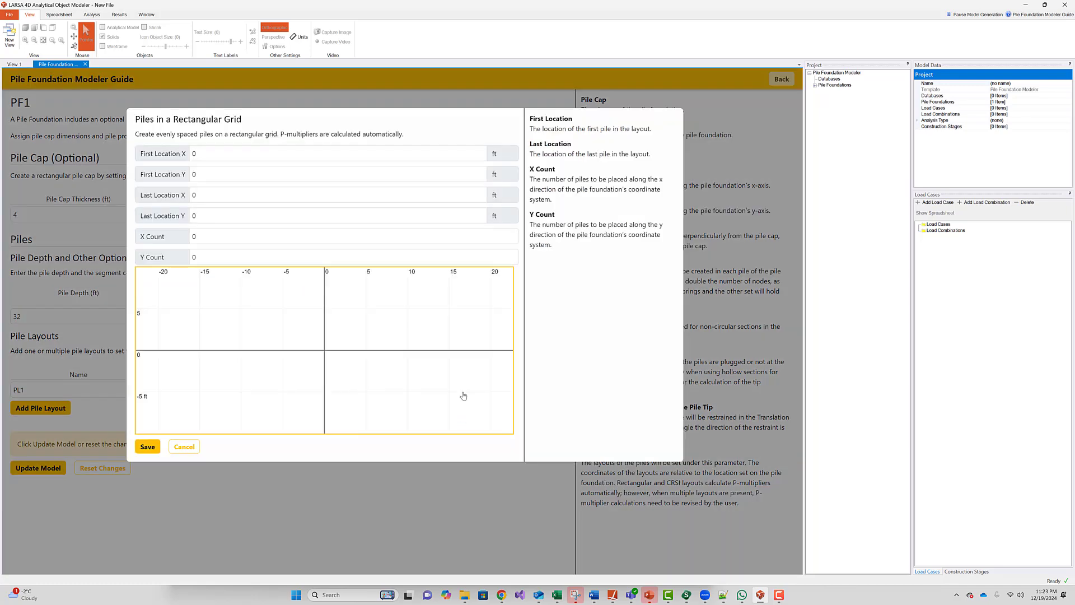
- Define the grid from (-6.5, -16) to (6.5, 16) ft with 2 × 5 piles and save it
left_click(207, 158)
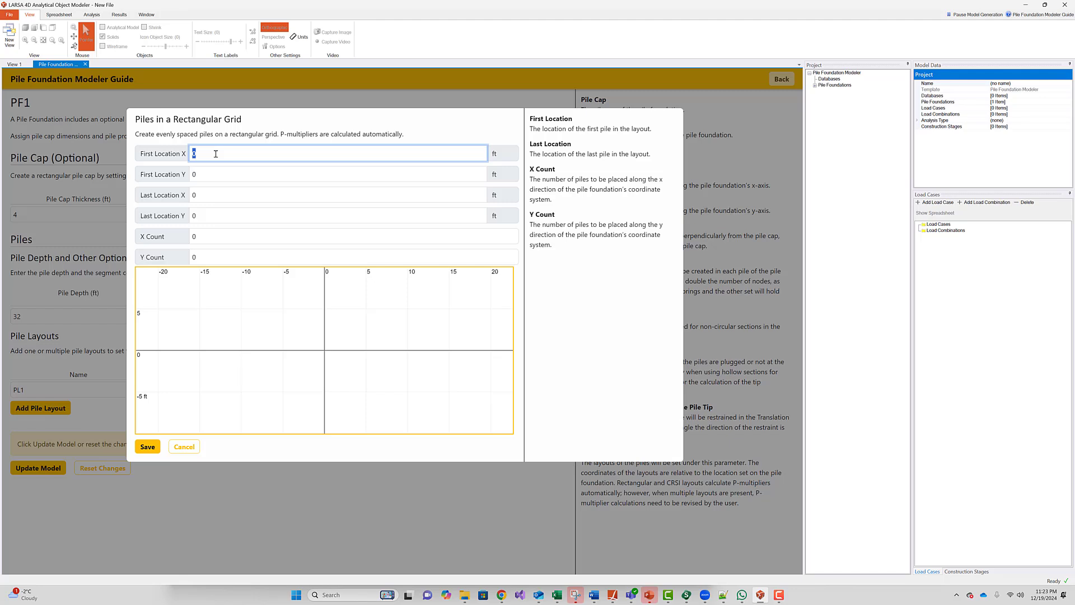
type("-6.5")
key("Tab")
type("-1")
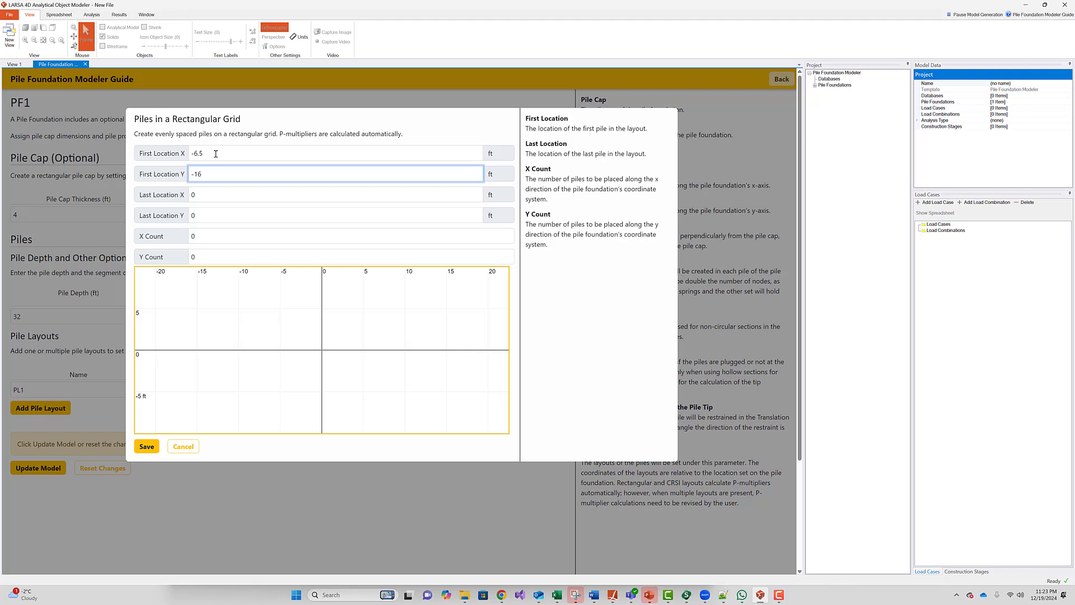
key("Tab")
type("6.5")
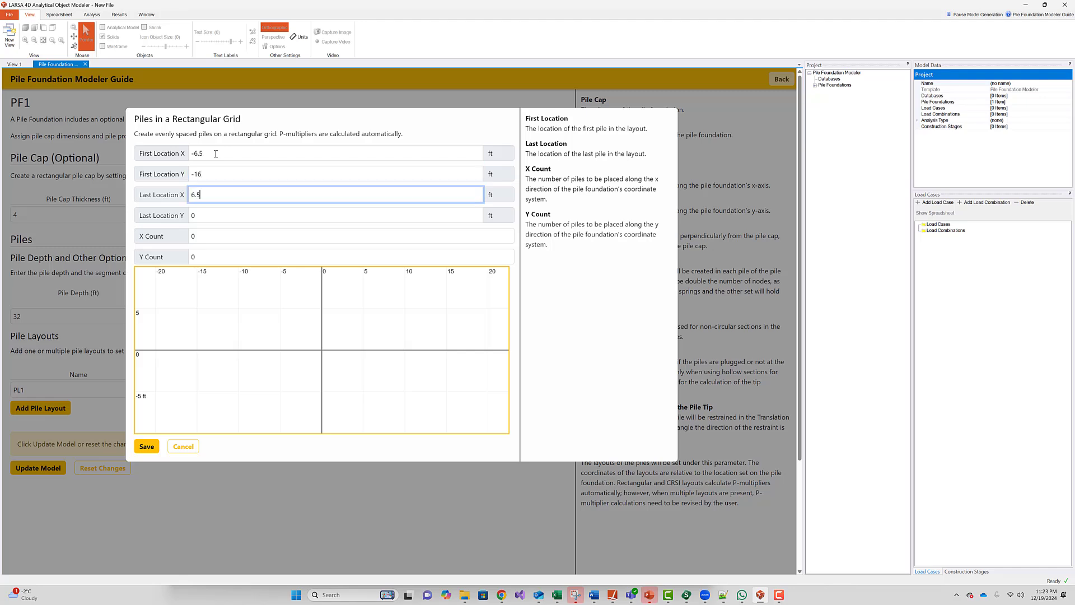
key("Tab")
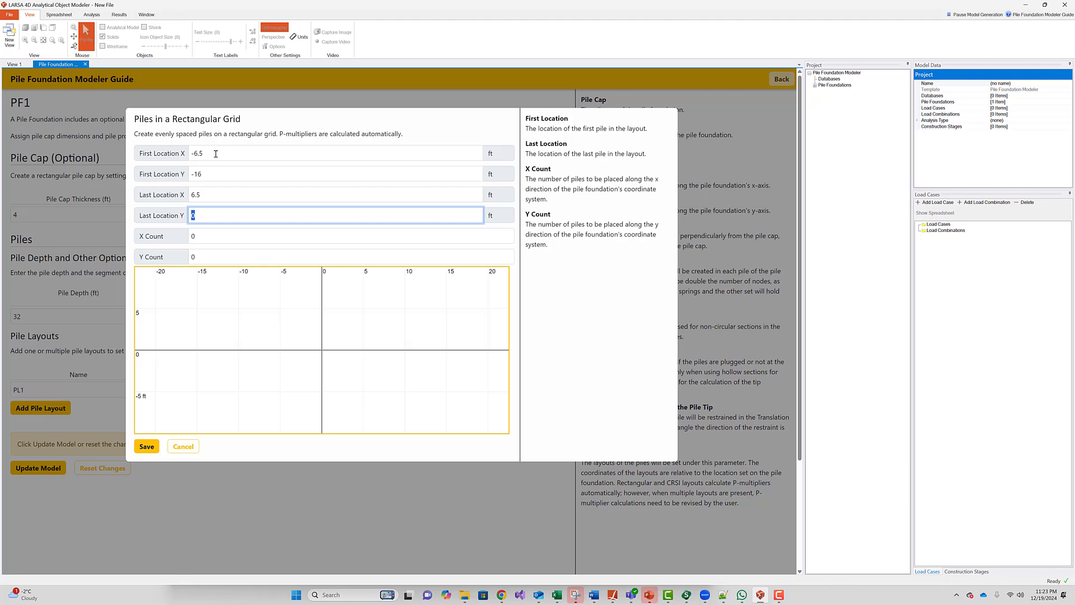
type("16")
key("Tab")
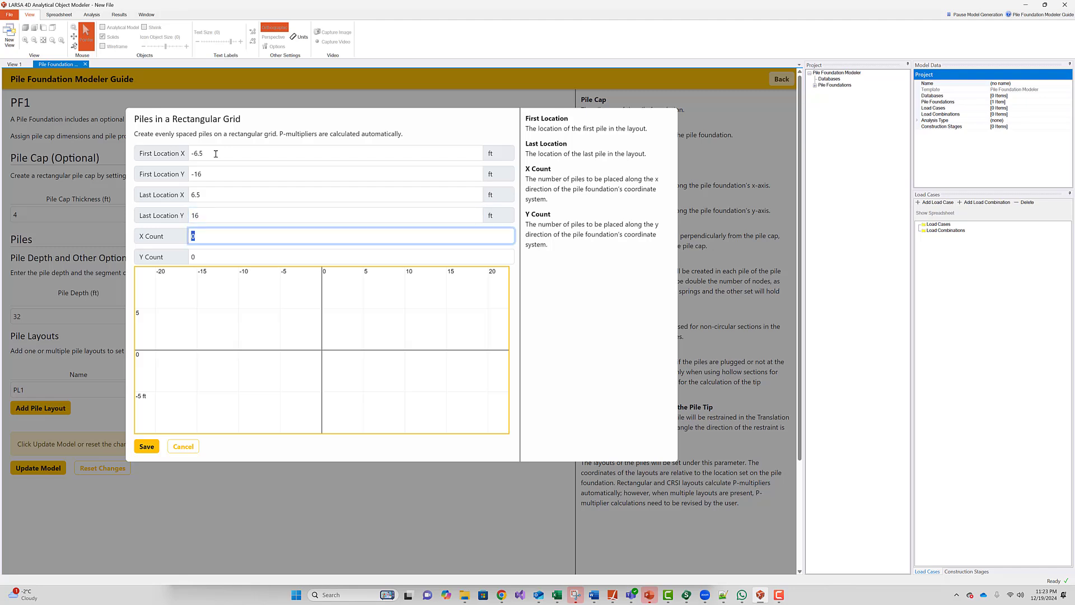
type("2")
key("Tab")
type("5")
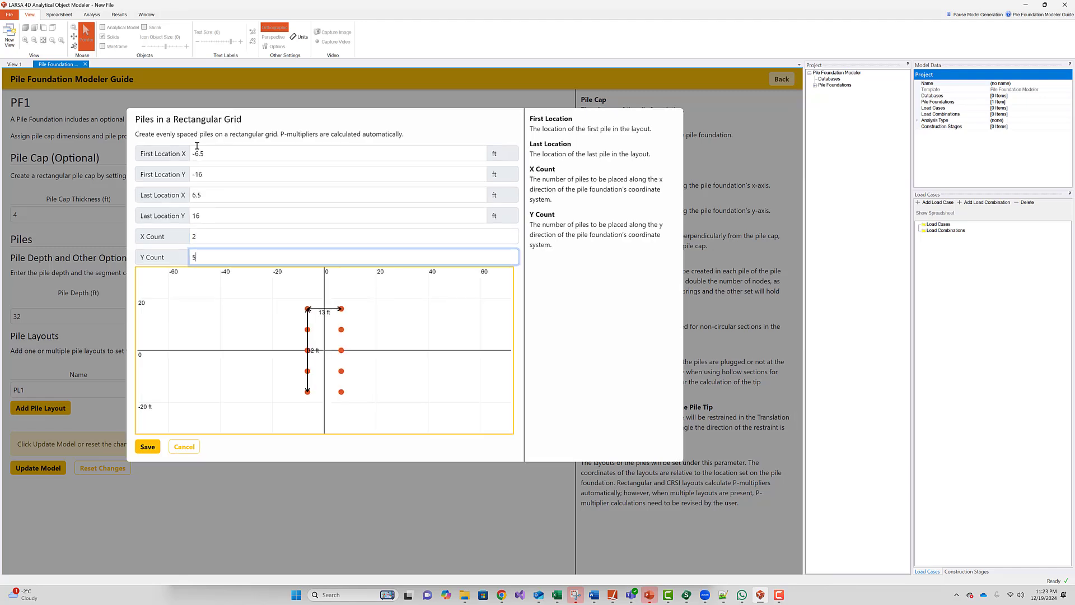
left_click(147, 446)
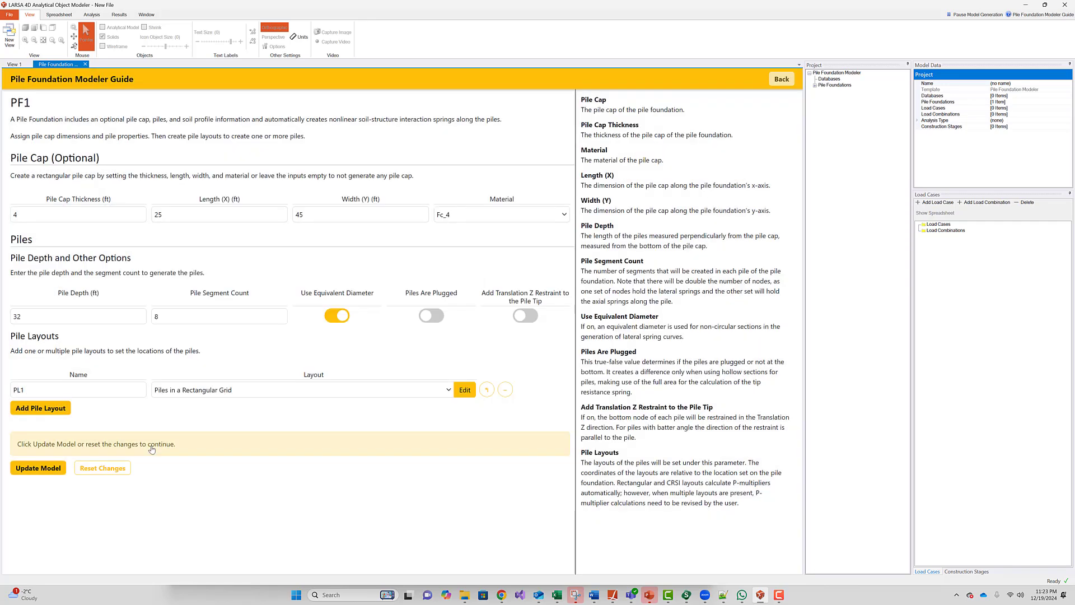
- Apply the pile cap and piles, then choose a circular confined pile section
left_click(36, 468)
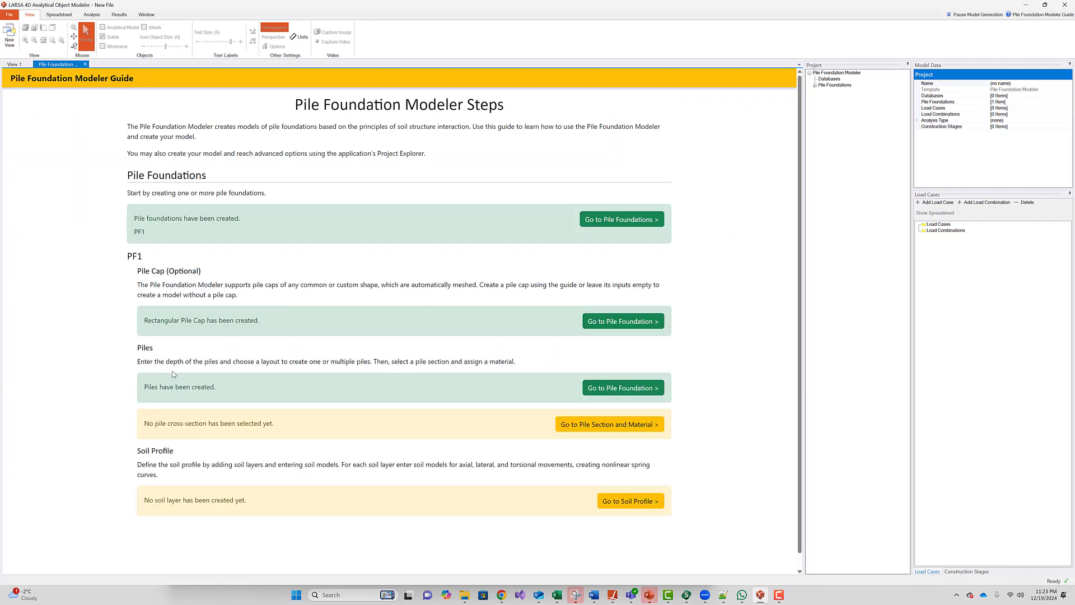
scroll(459, 370, "down", 1)
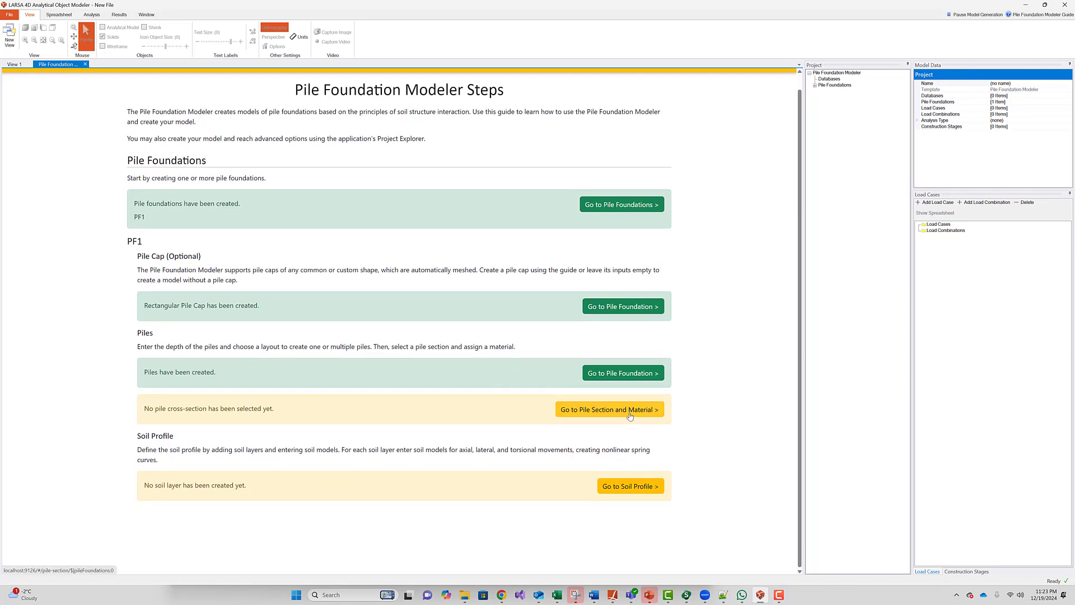
left_click(630, 416)
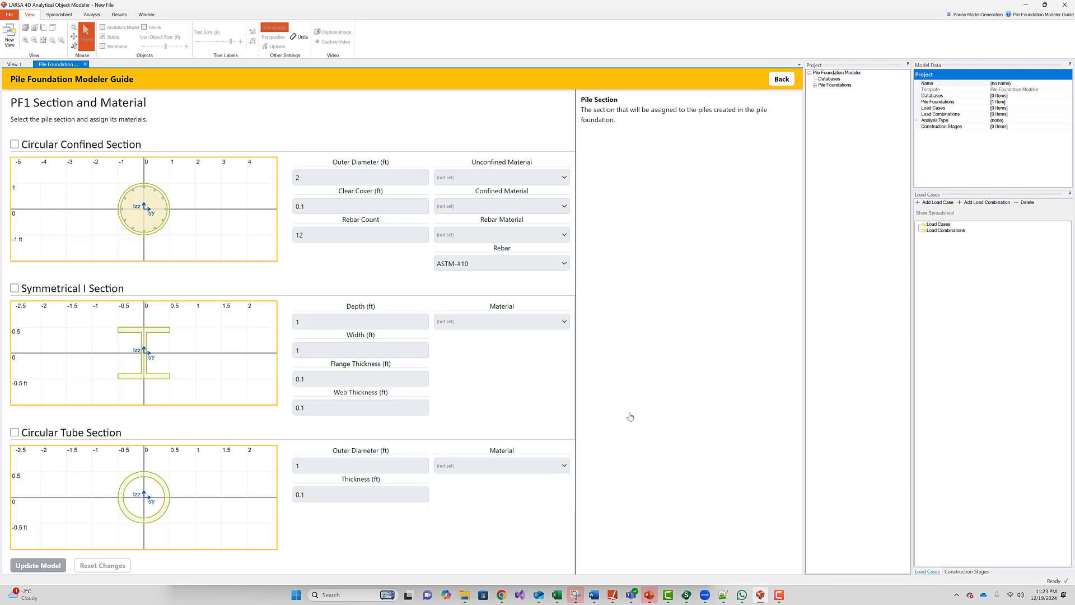
left_click(15, 144)
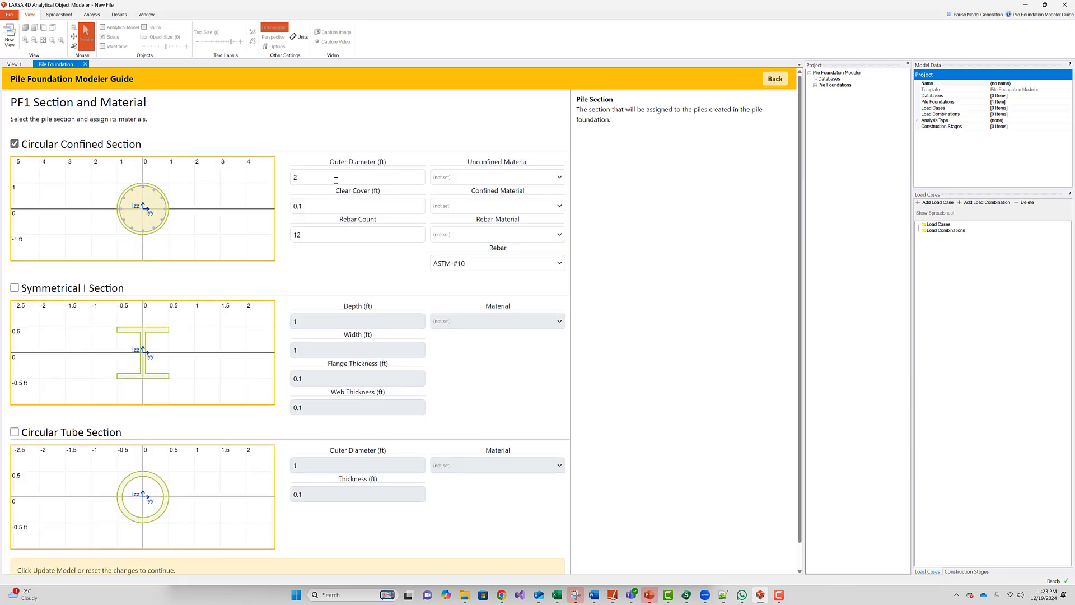
- Use Fc_5 for unconfined and confined concrete and A615-G60 rebar, and update the model
left_click(471, 178)
scroll(471, 280, "down", 3)
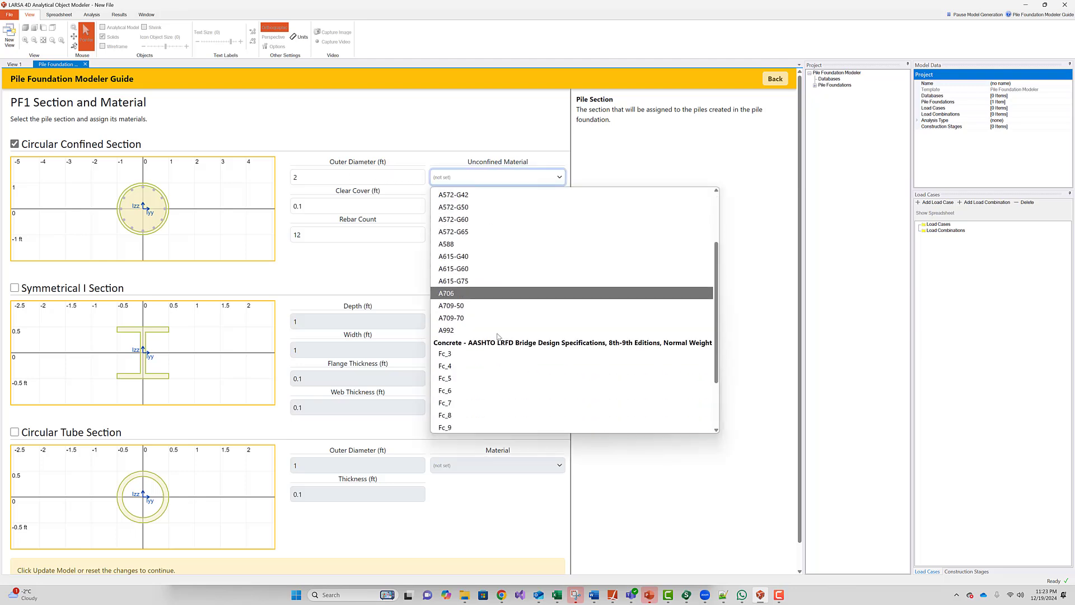
left_click(469, 378)
left_click(455, 207)
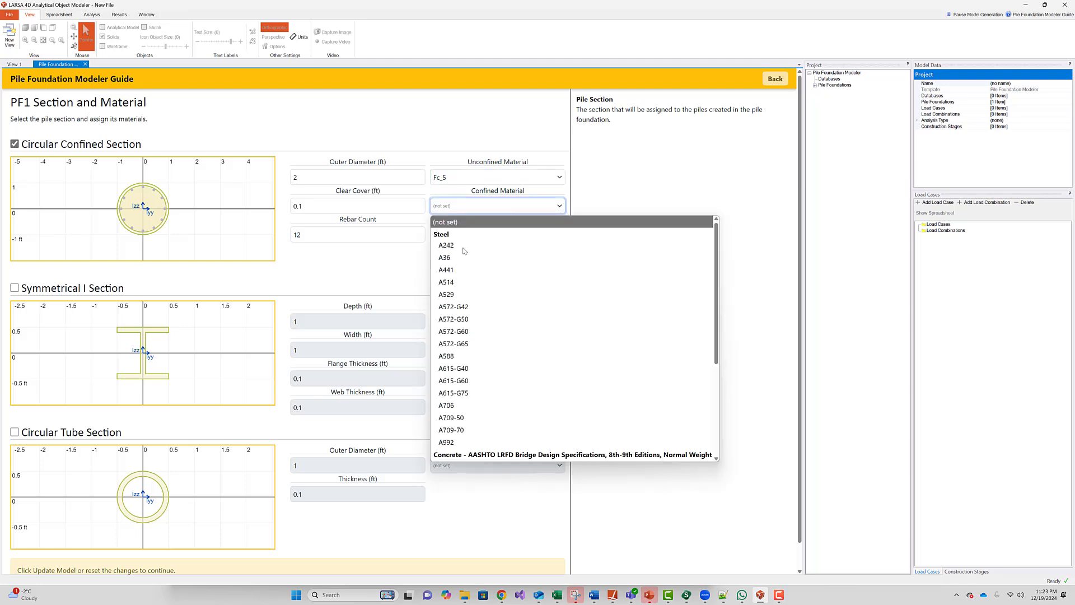
scroll(476, 364, "down", 3)
left_click(466, 365)
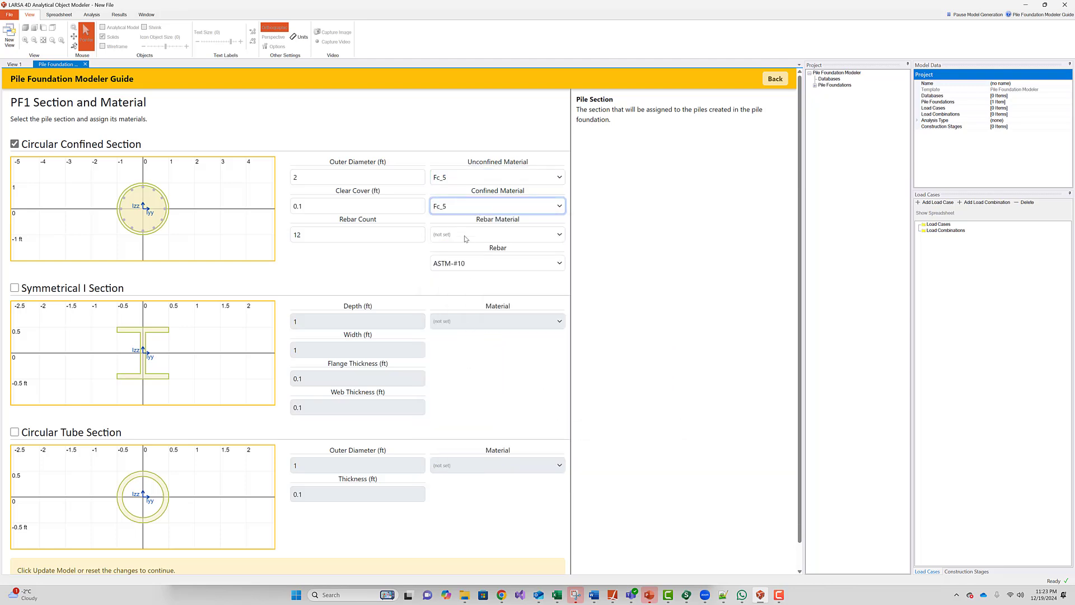
left_click(465, 235)
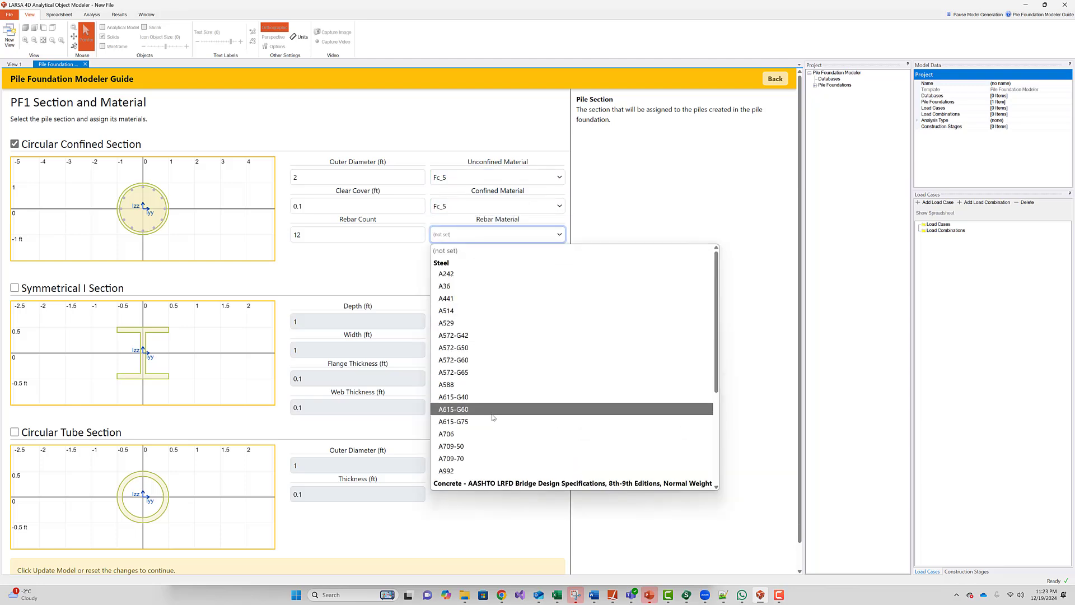
left_click(492, 413)
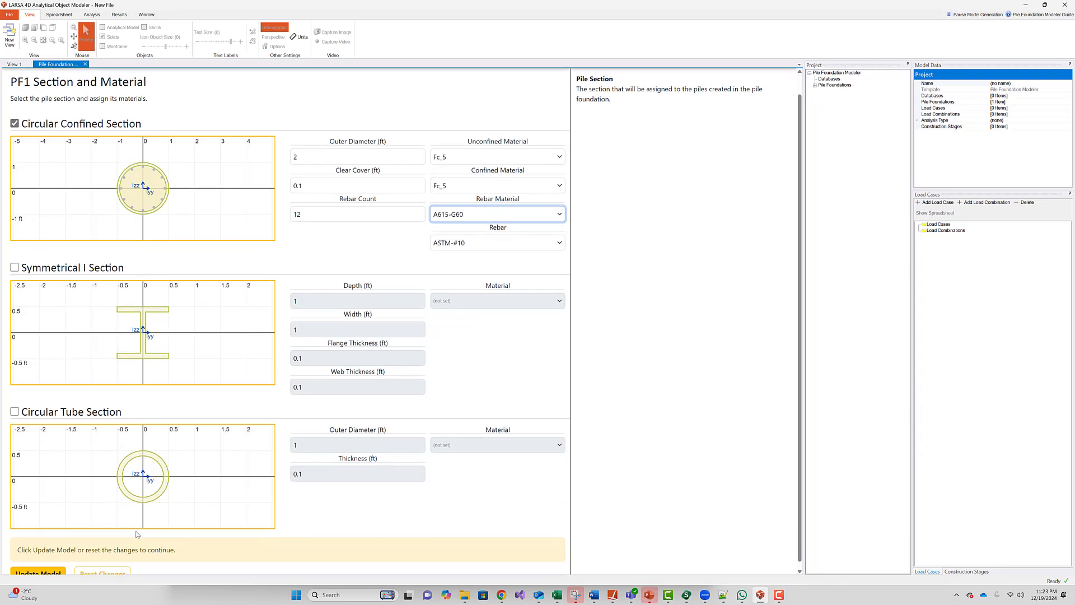
left_click(44, 570)
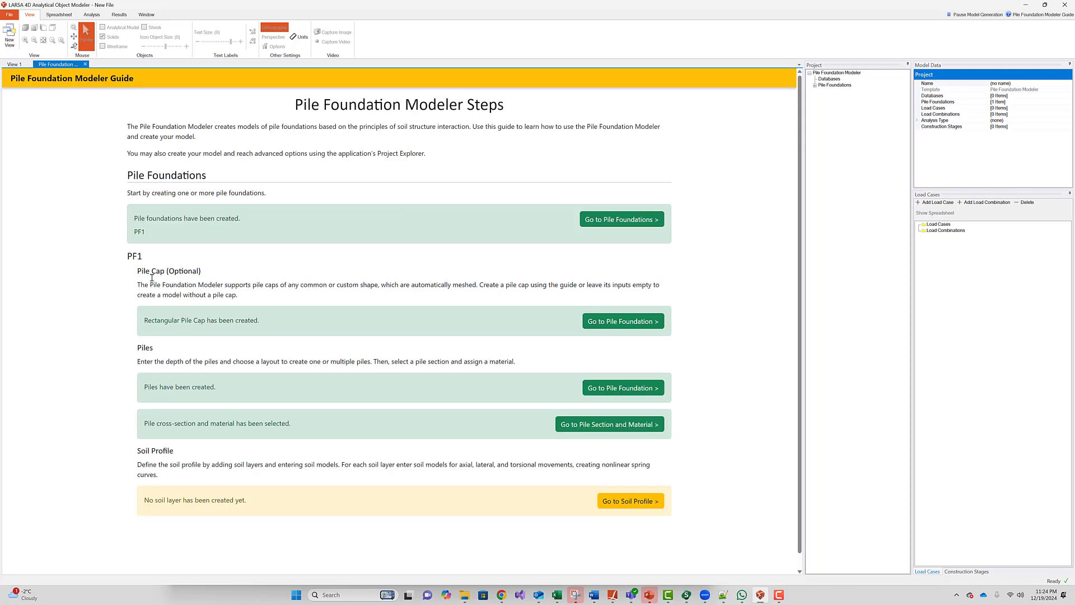
- Dock the guide beside the 3D view and set a 37 ft water table with offsets 0
left_click_drag(56, 65, 415, 318)
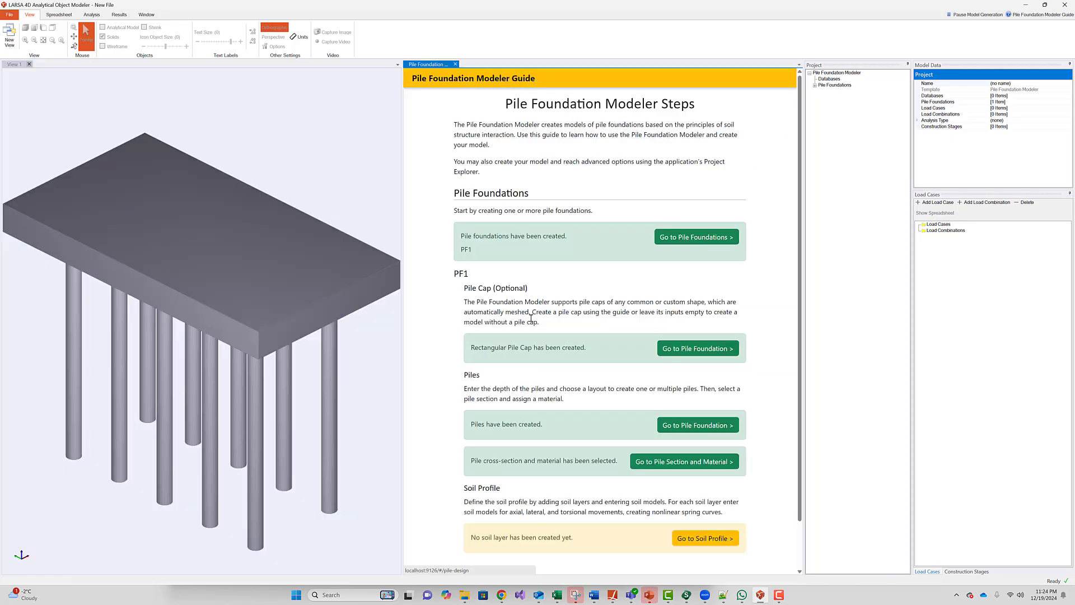
scroll(666, 323, "down", 1)
left_click(700, 486)
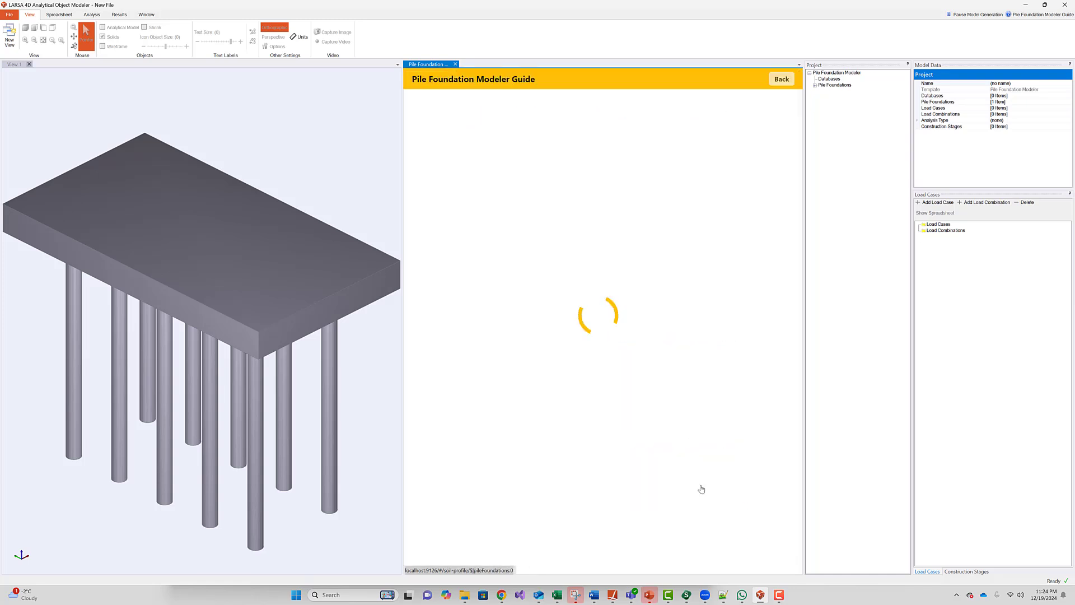
left_click(451, 188)
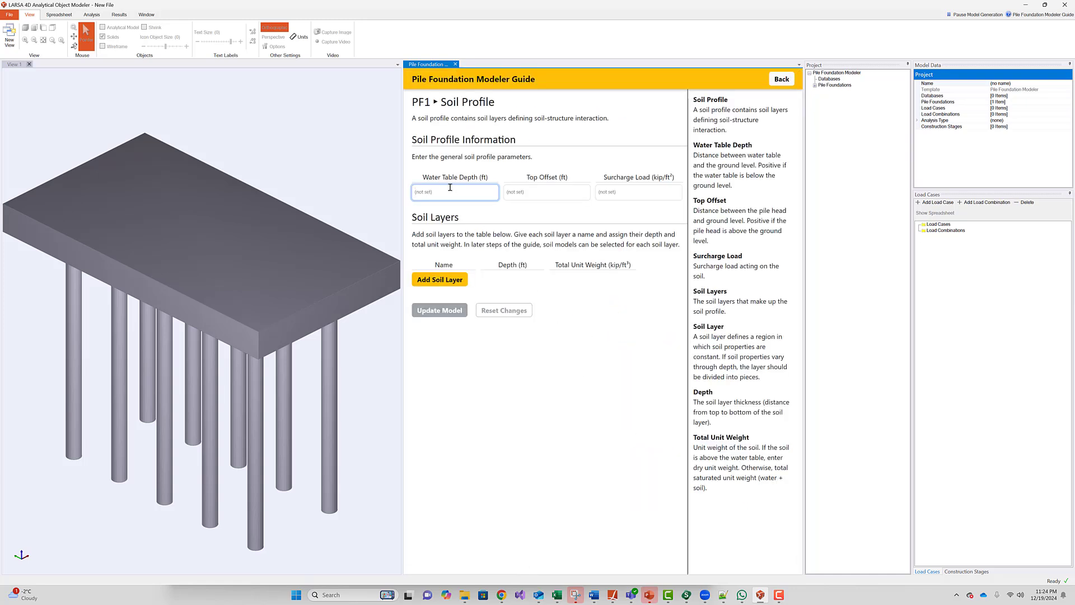
type("37")
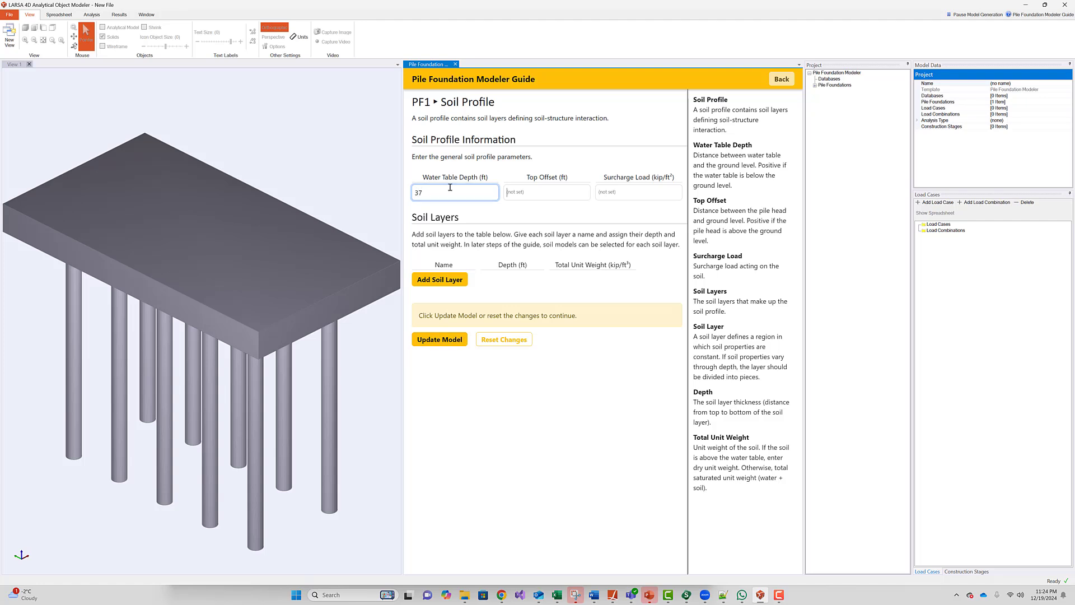
key("Tab")
type("0")
key("Tab")
type("0")
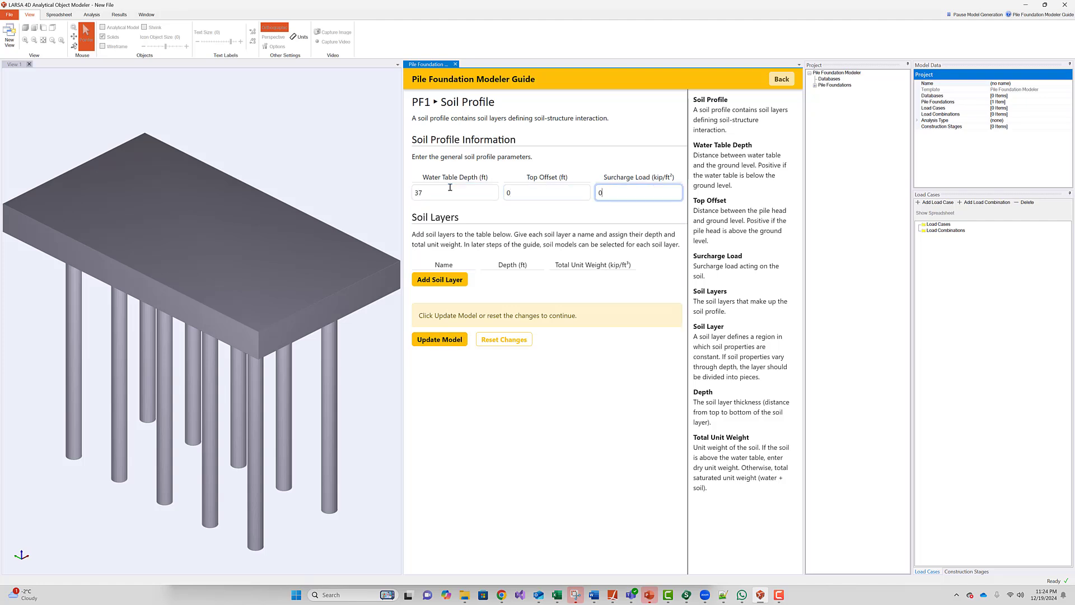
- Add soil layers Dry Sand (16, weight 0.1) and Soft Clay (21, weight 0.1)
left_click(447, 280)
type("Dr")
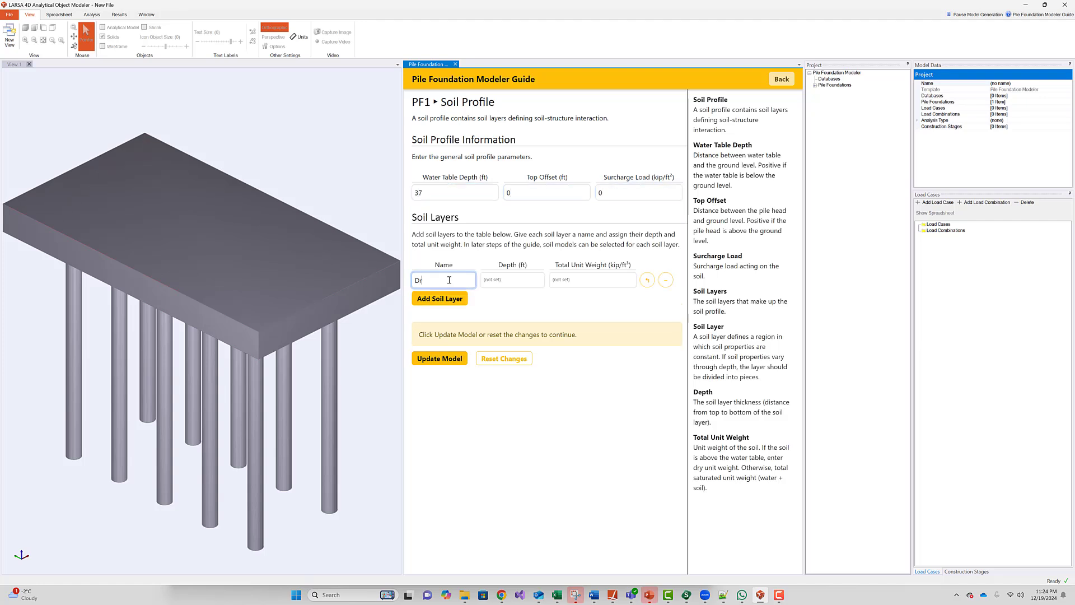
type("y Sand")
key("Tab")
type("16")
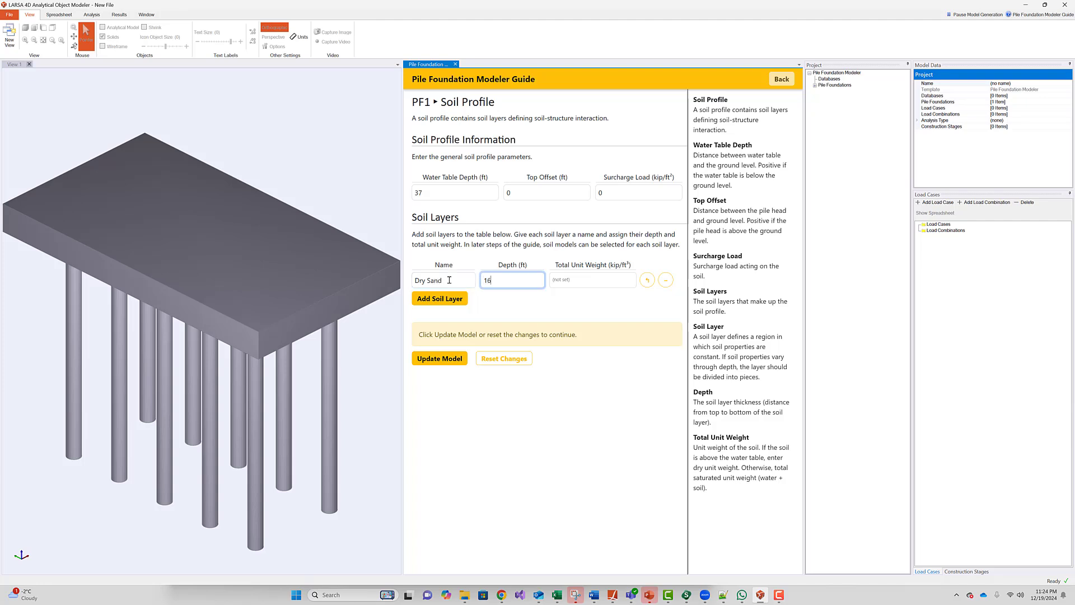
key("Tab")
type("0.1")
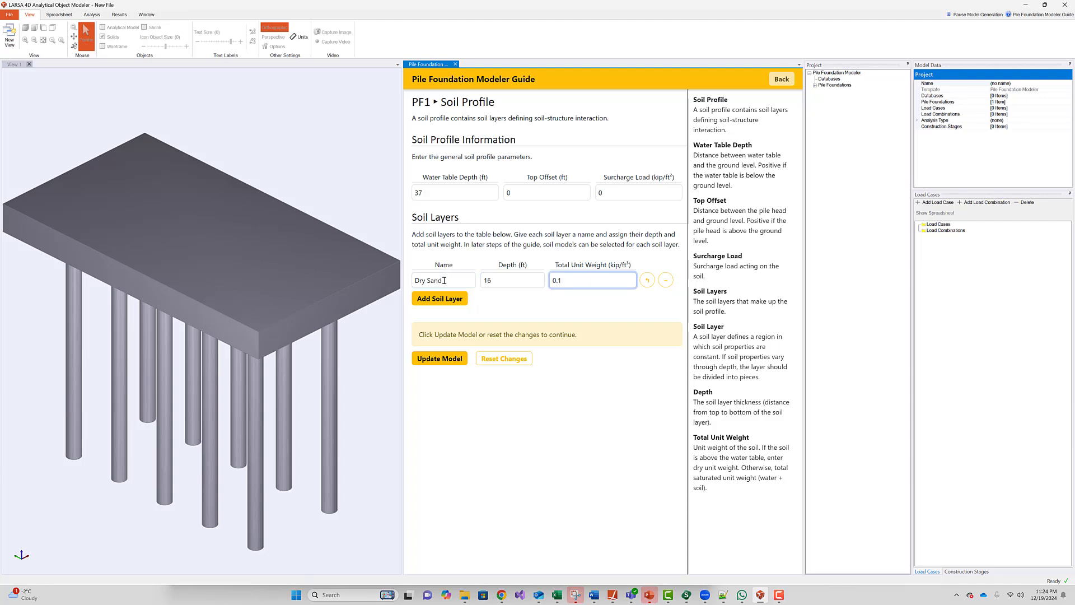
left_click(445, 302)
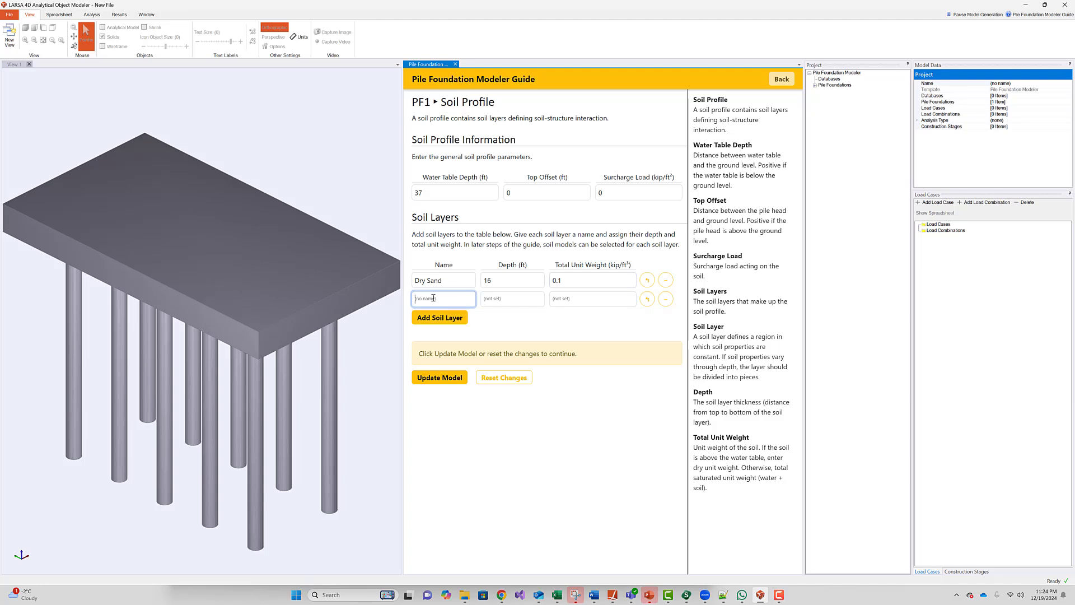
type("Soft Clay")
key("Tab")
type("21")
key("Tab")
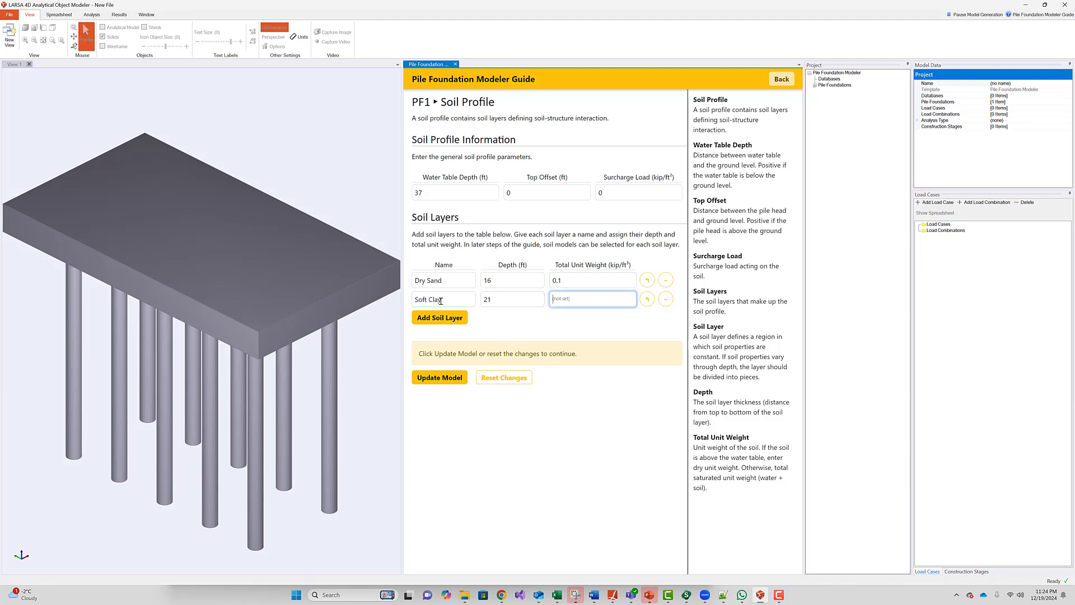
type("0.1")
- Add Saturated Soft Clay (8, weight 0.11) and Rock (20, weight 0.14), then update the model
left_click(445, 317)
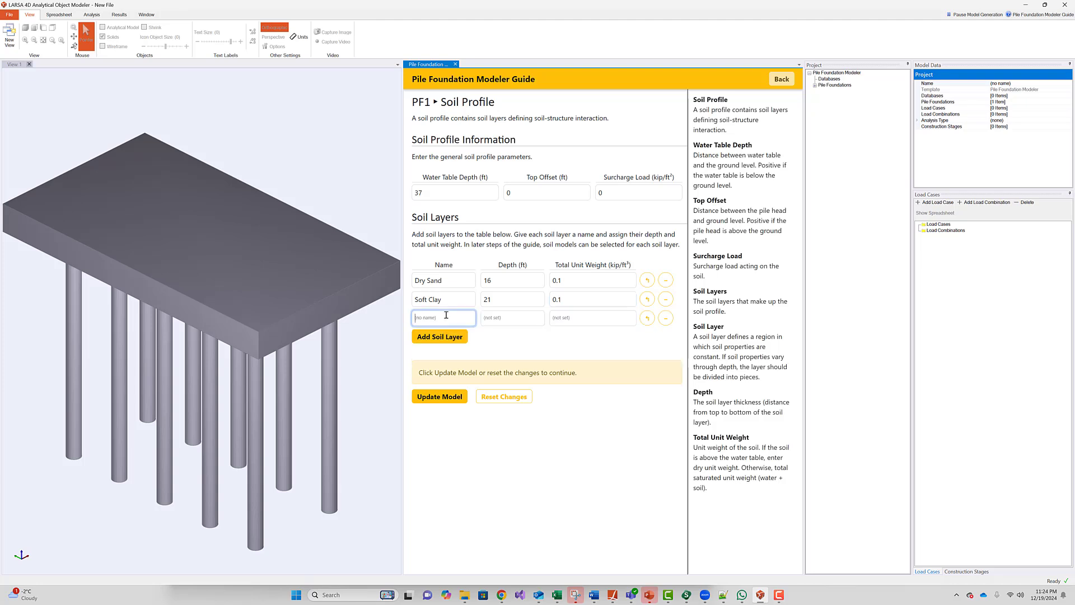
type("Saturated Soft Clay")
key("Tab")
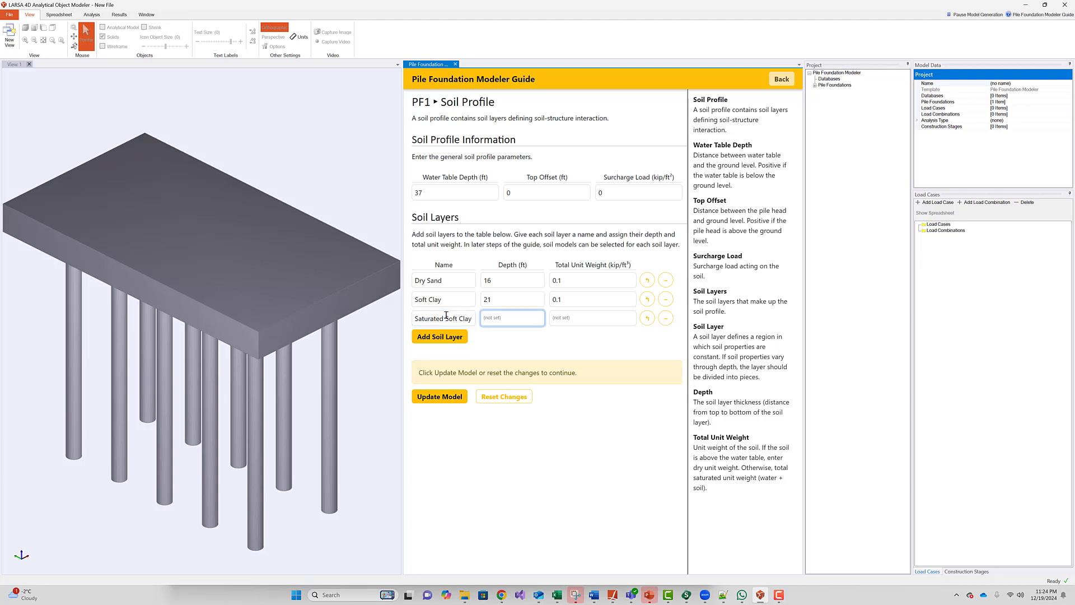
type("8")
key("Tab")
type("0.1")
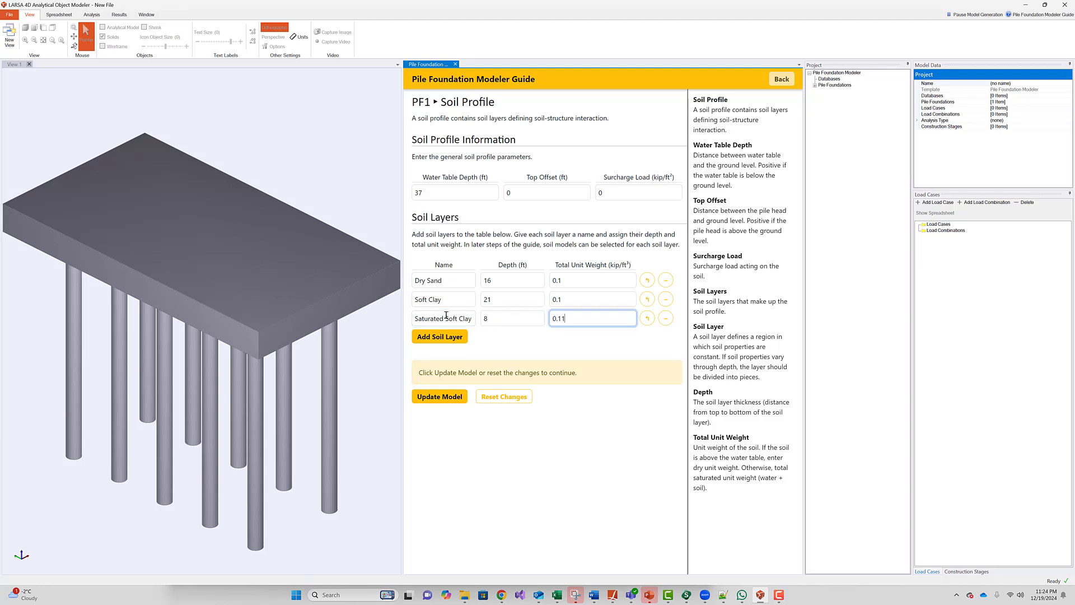
type("1")
left_click(417, 338)
type("Rock")
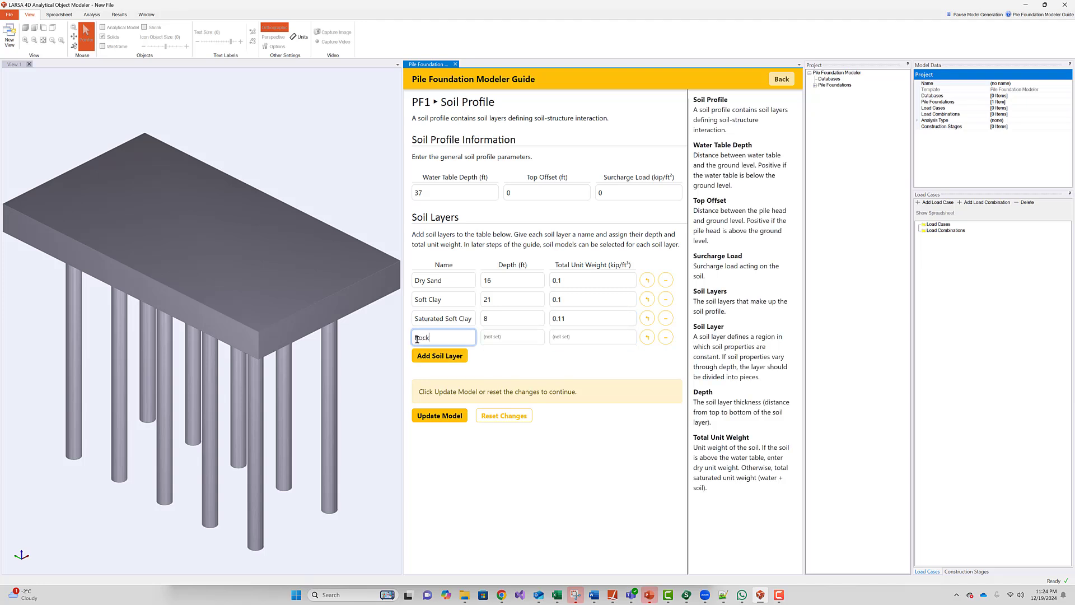
key("Tab")
type("20")
key("Tab")
type("0.14")
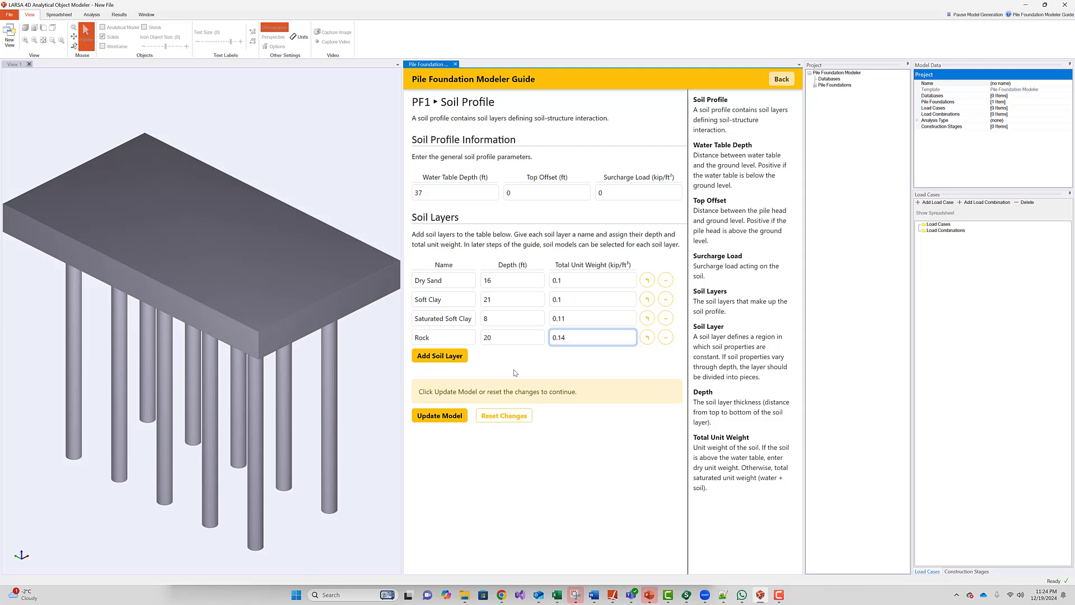
left_click(456, 420)
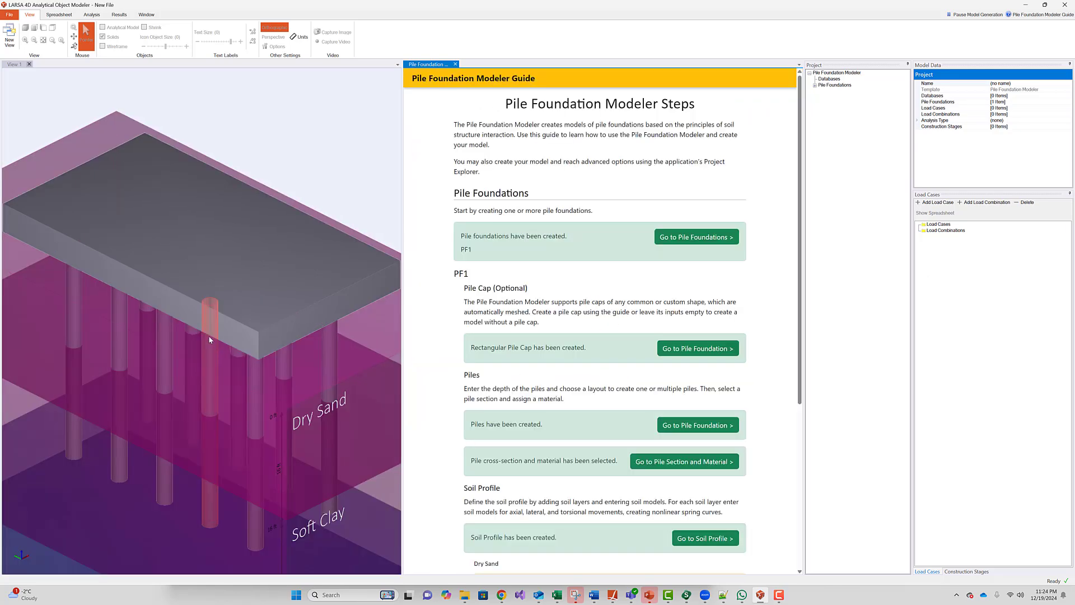
- Toggle the Analytical Model view on and off, then go to the Dry Sand soil models page
scroll(207, 334, "down", 1)
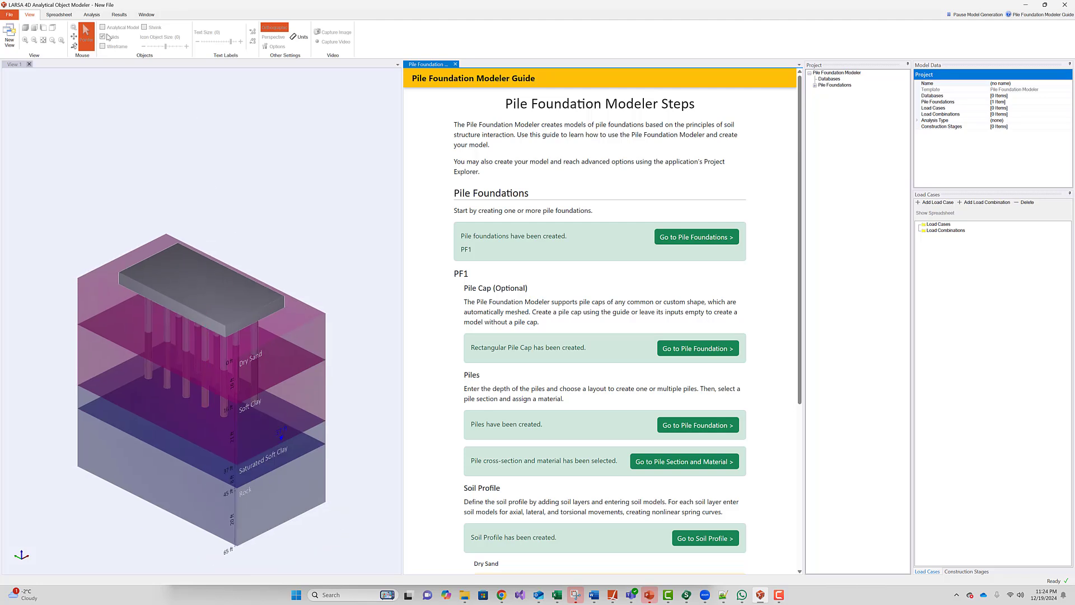
left_click(192, 146)
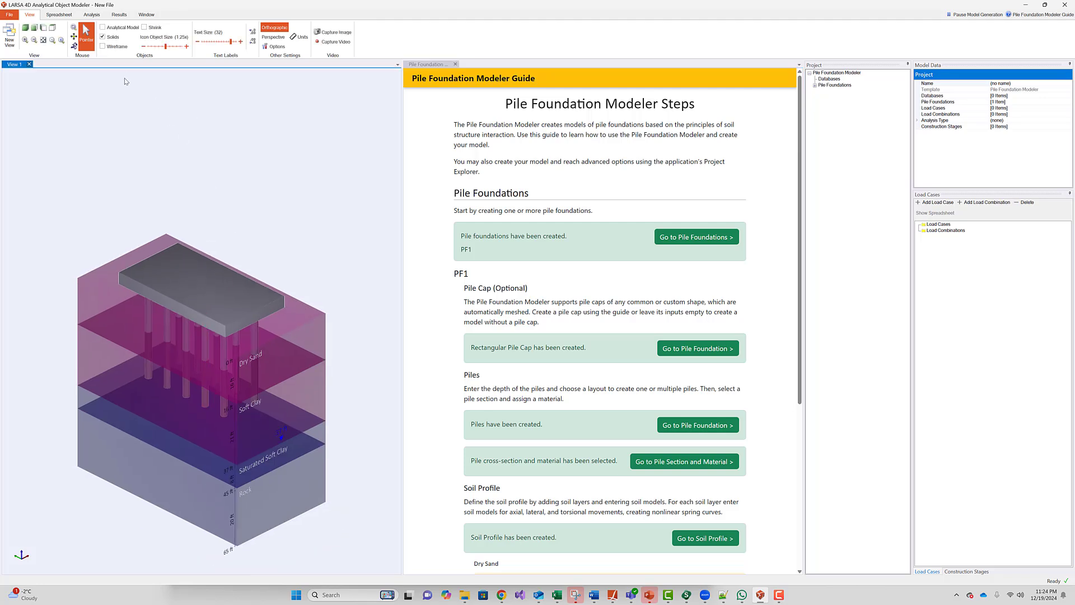
left_click(104, 27)
left_click(104, 28)
scroll(591, 271, "down", 3)
scroll(591, 271, "down", 1)
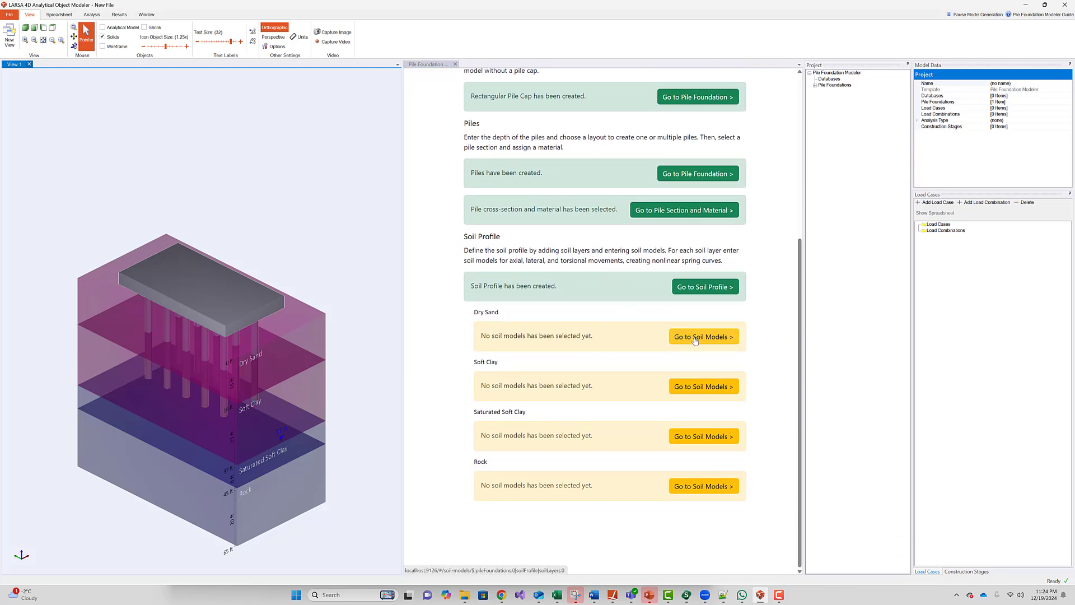
left_click(695, 338)
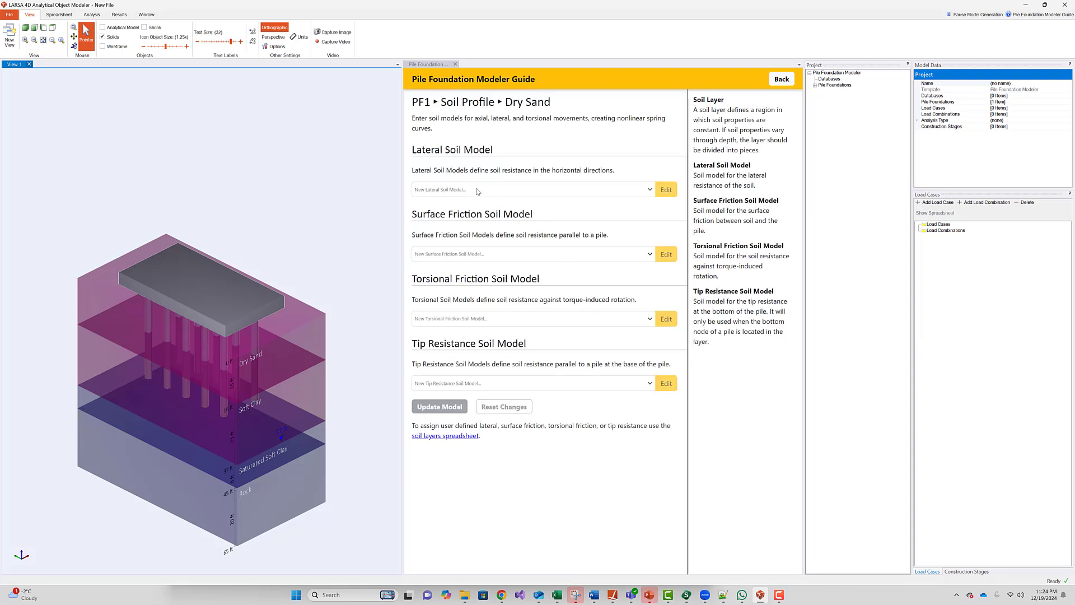
- Give Dry Sand Reese Sand lateral and API Sand Driven Pile (API 2014) friction models, and update
left_click(478, 191)
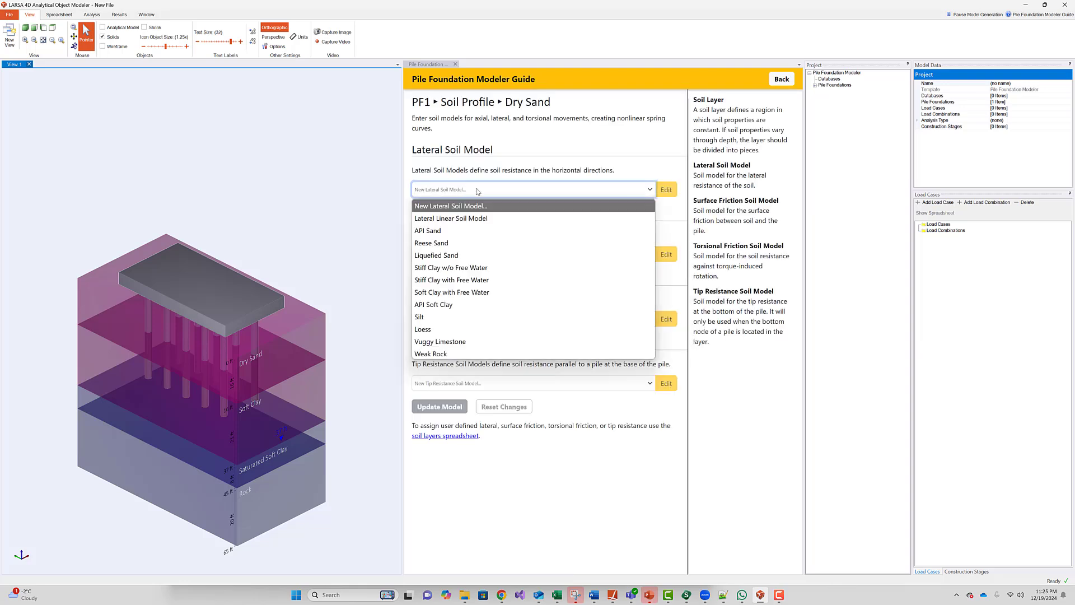
left_click(470, 242)
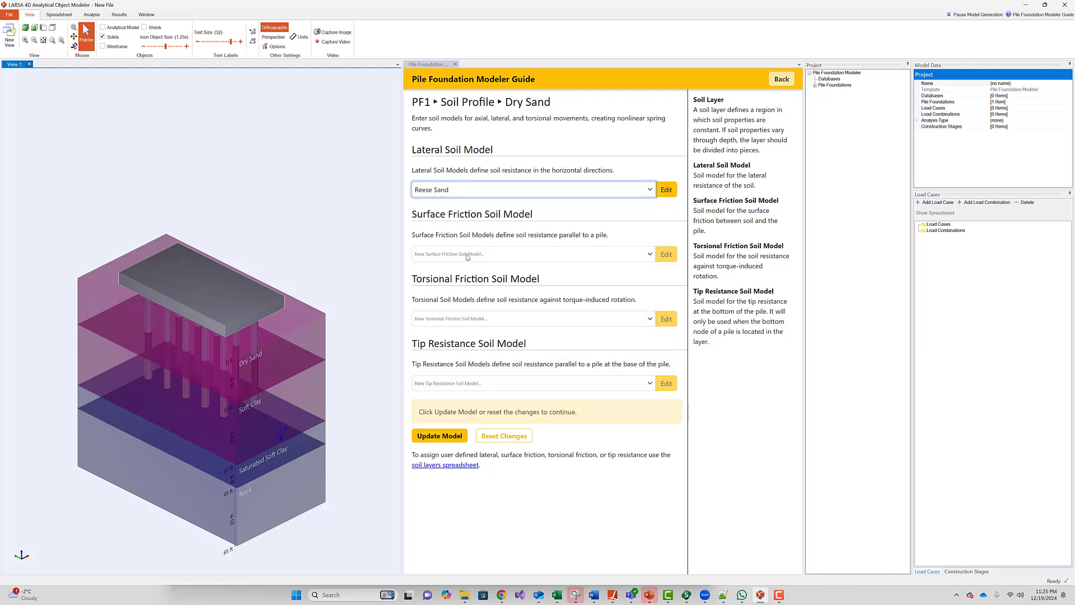
left_click(468, 255)
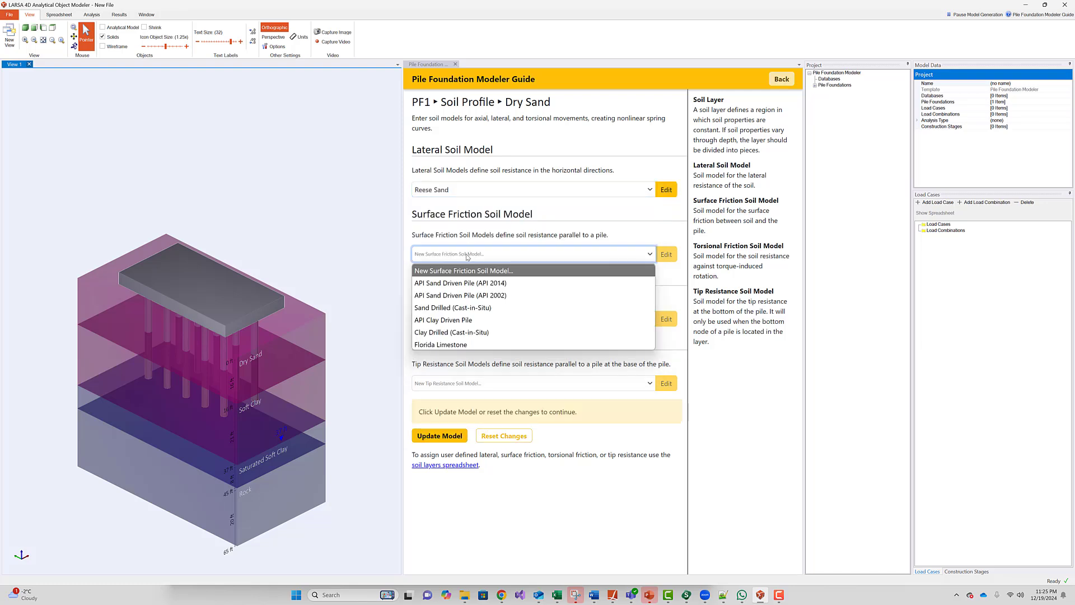
left_click(469, 283)
left_click(466, 437)
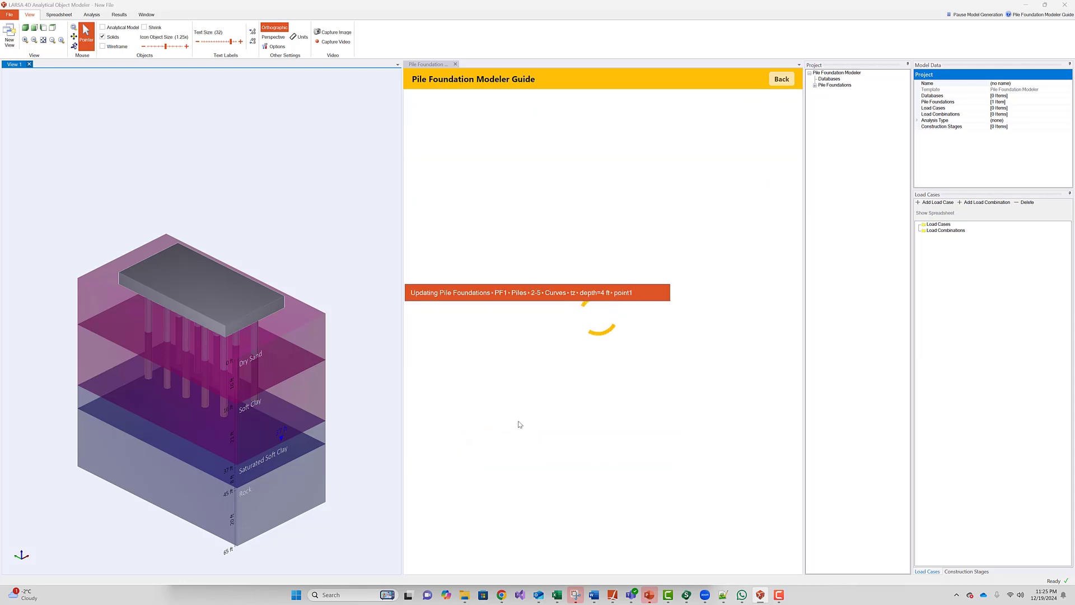
scroll(595, 428, "down", 5)
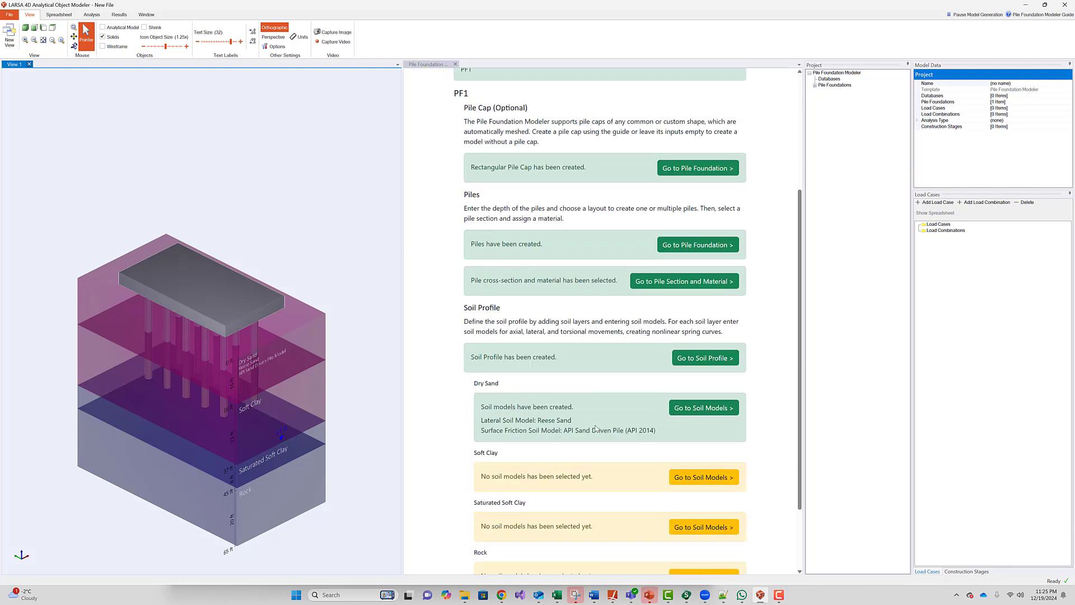
- Set Soft Clay to API Soft Clay lateral and API Clay Driven Pile friction, and update the model
left_click(699, 406)
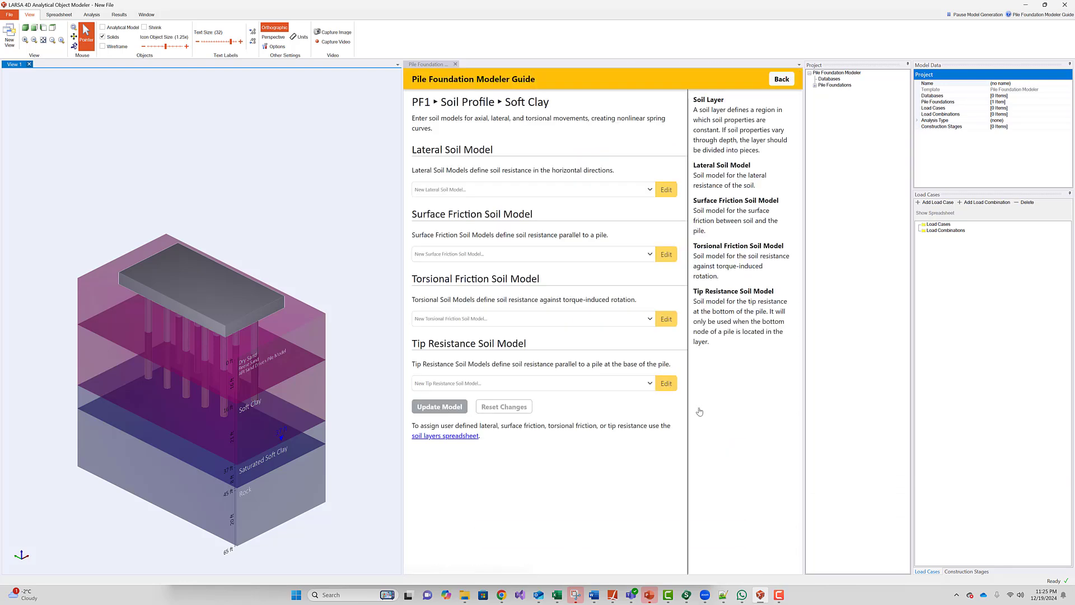
left_click(484, 188)
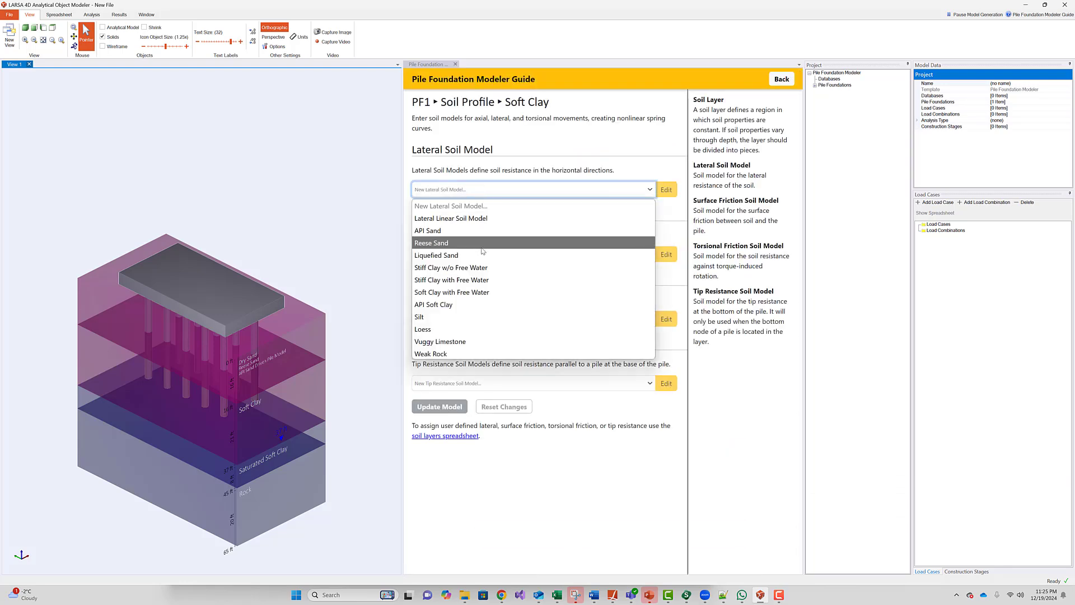
left_click(489, 305)
left_click(461, 255)
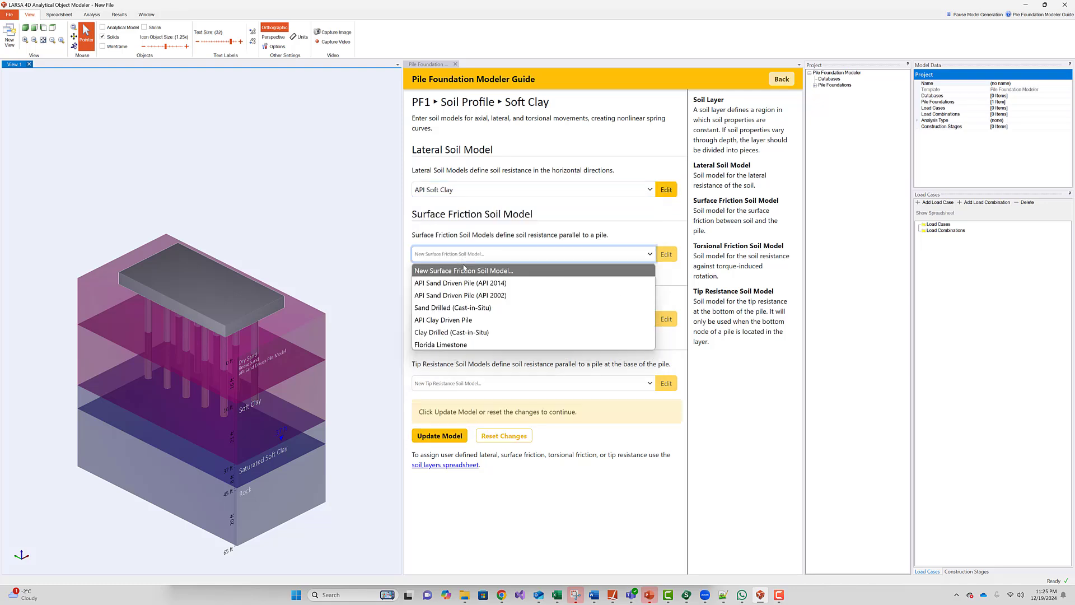
left_click(474, 321)
left_click(458, 442)
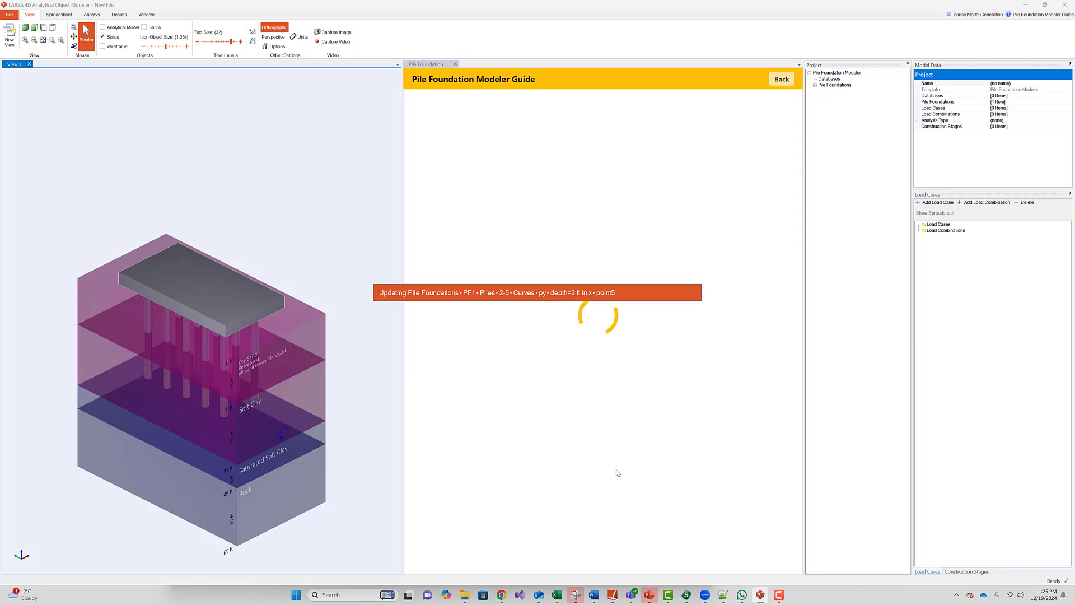
scroll(616, 469, "down", 5)
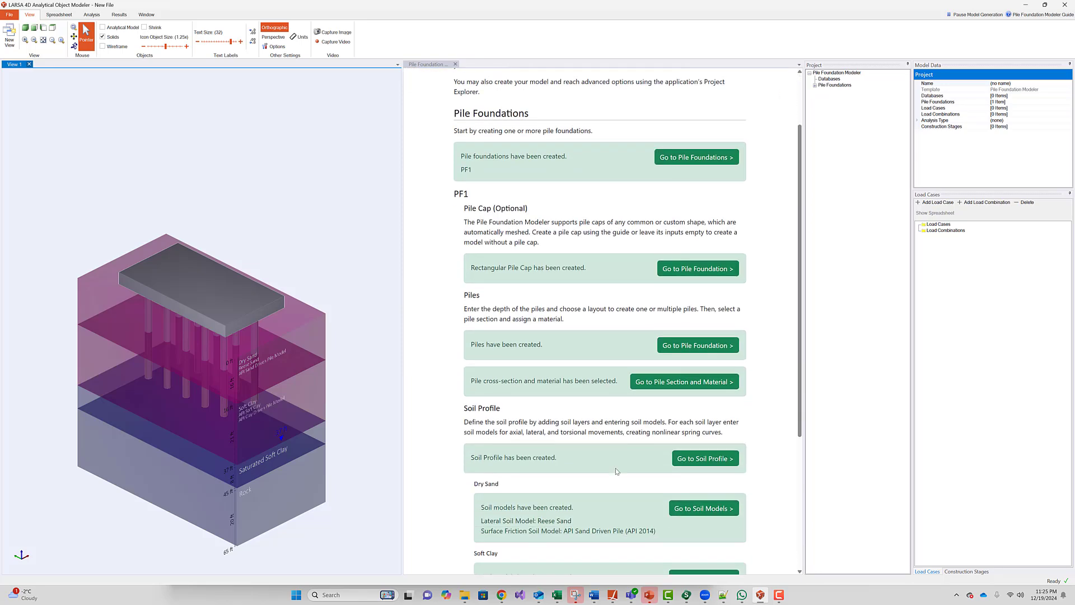
left_click(689, 518)
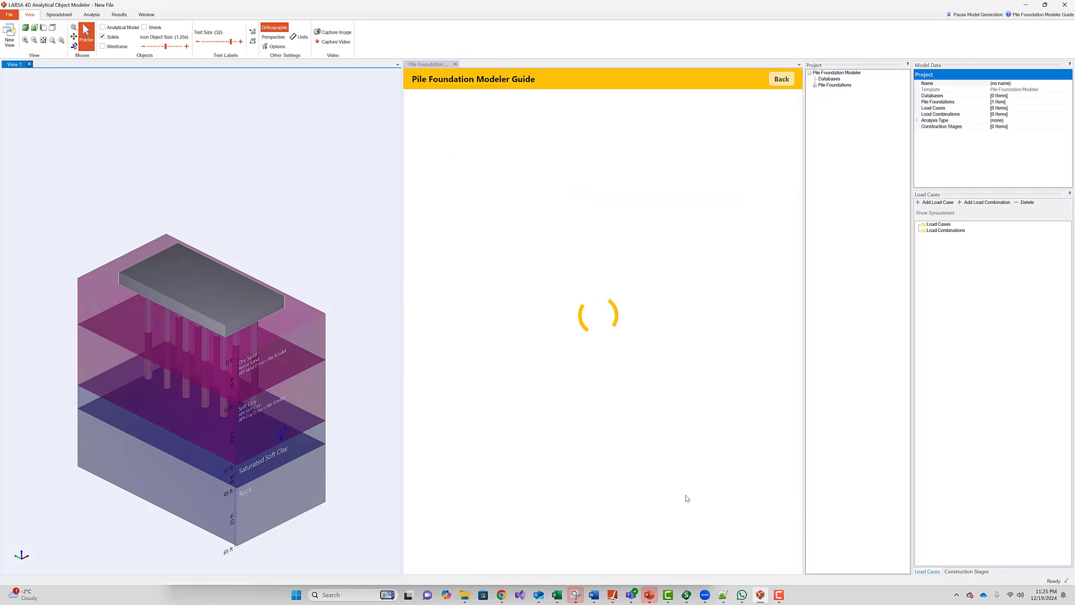
- Set Saturated Soft Clay to API Soft Clay lateral and API Clay Driven Pile friction, and update
left_click(463, 190)
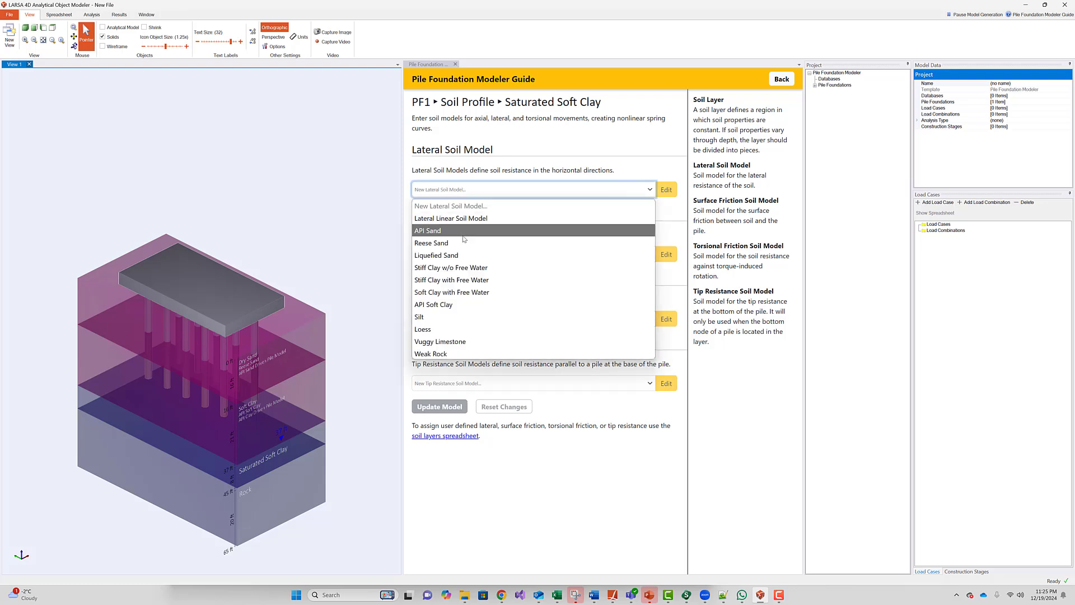
left_click(443, 304)
left_click(453, 254)
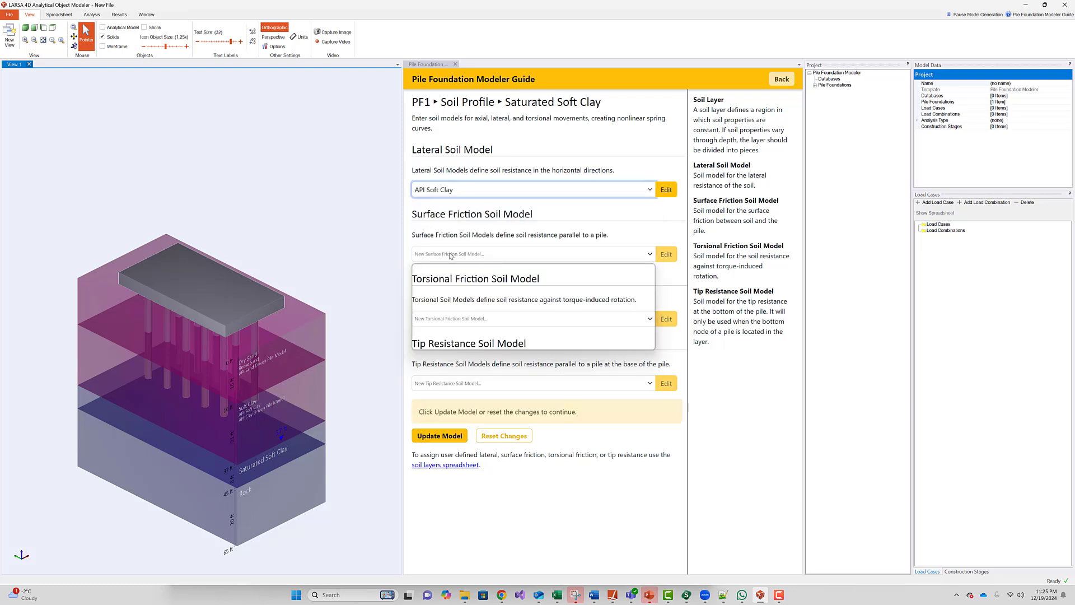
left_click(462, 321)
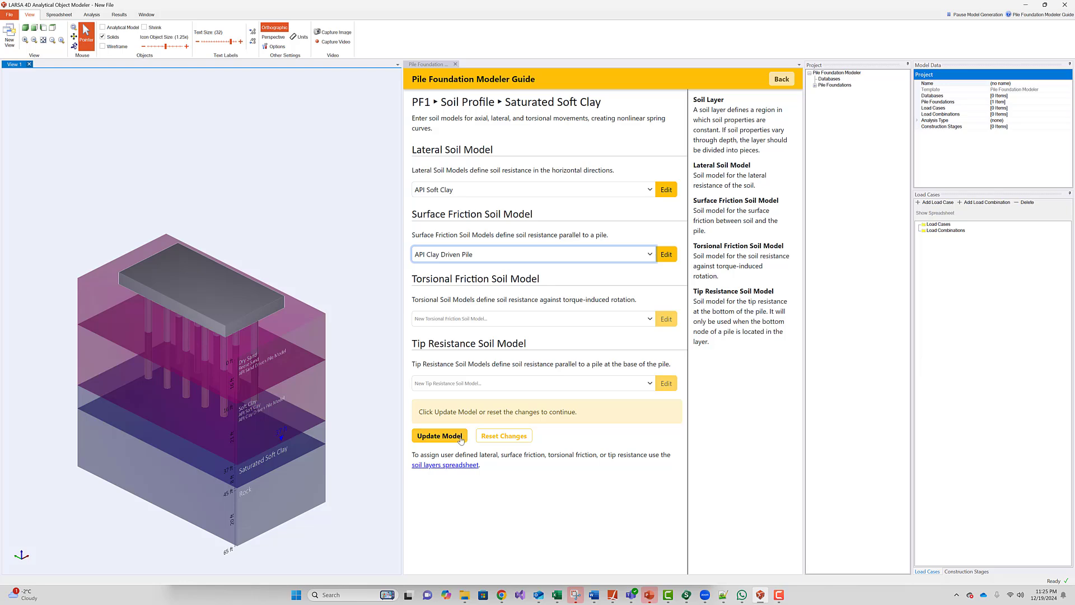
left_click(462, 436)
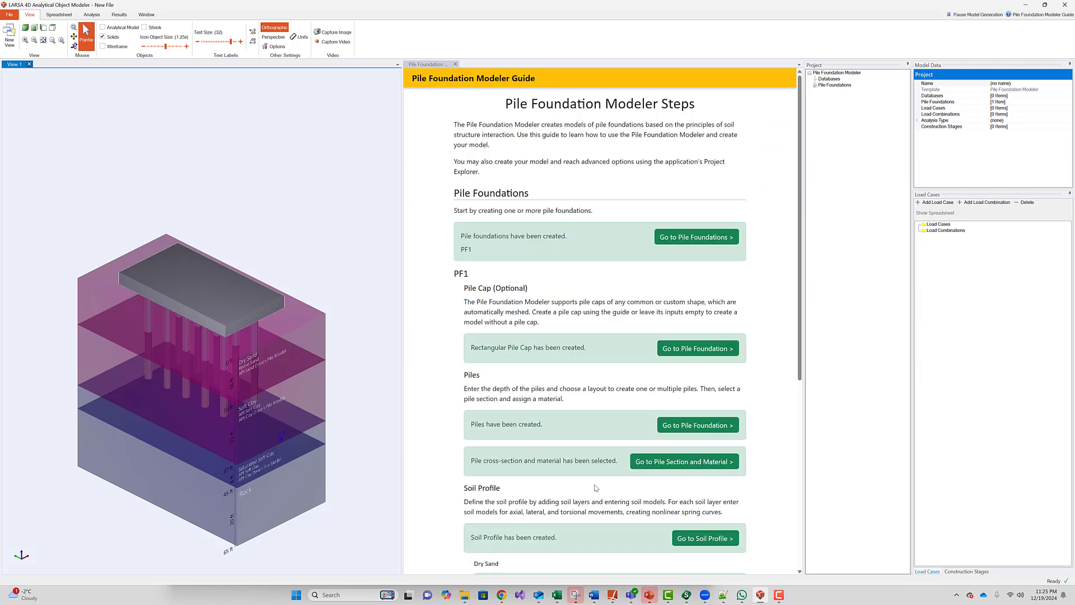
scroll(595, 486, "down", 5)
- Assign Rock the Weak Rock lateral and Florida Limestone friction models, and update the model
left_click(700, 503)
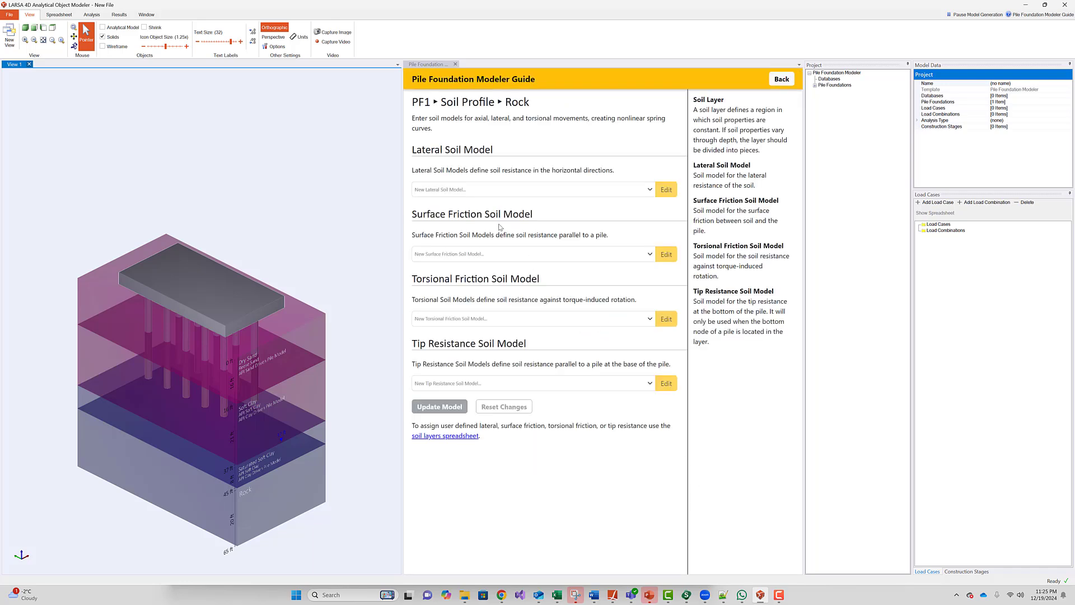
left_click(475, 190)
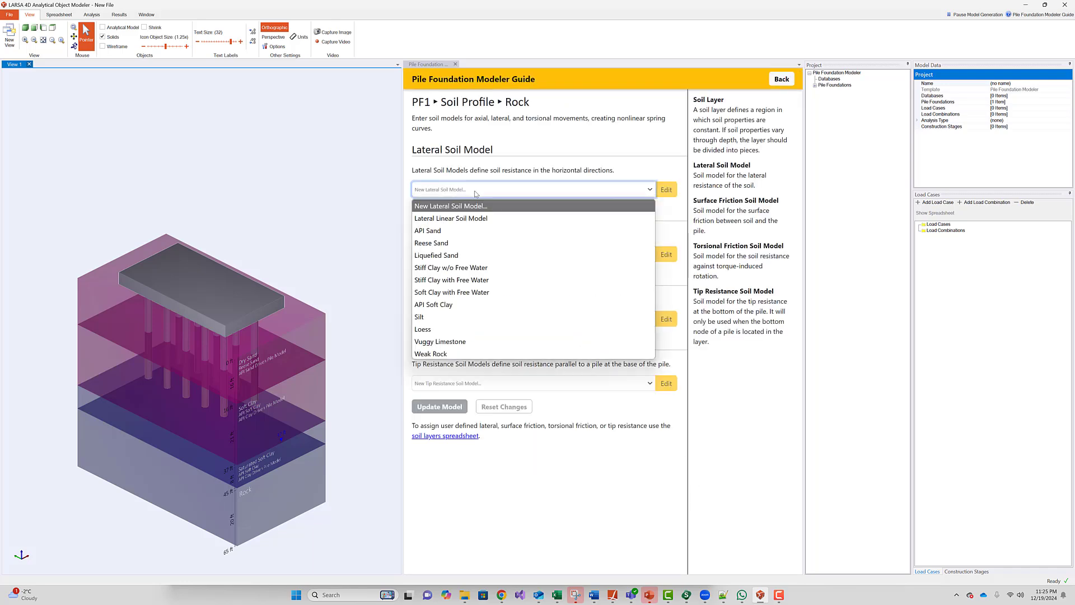
left_click(460, 355)
left_click(446, 253)
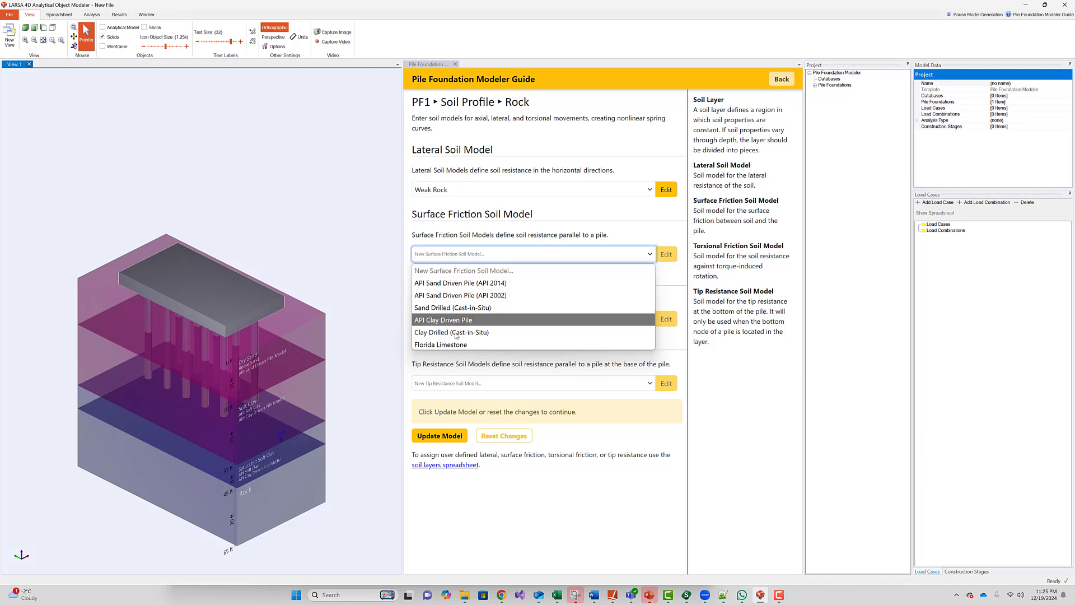
left_click(460, 355)
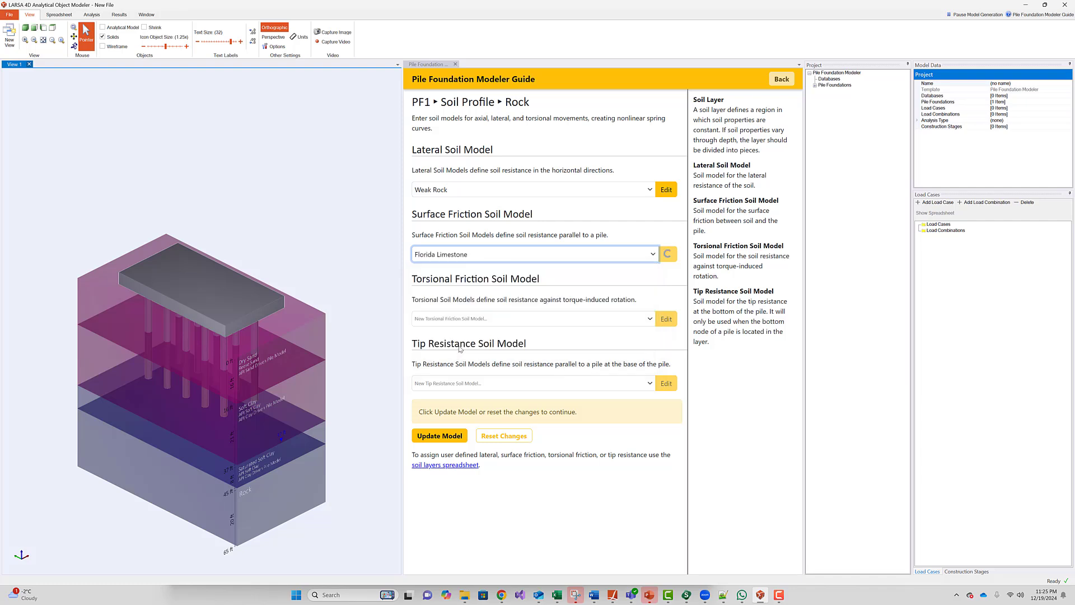
left_click(461, 436)
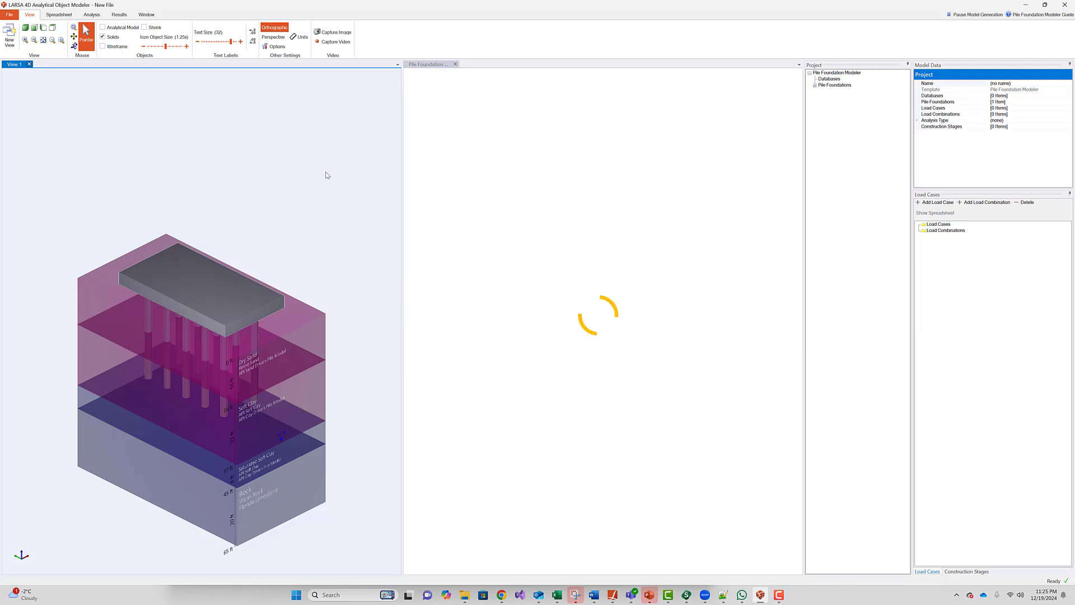
- Toggle the Analytical Model view to check the mesh, piles and springs, then return to soil layers
left_click(112, 30)
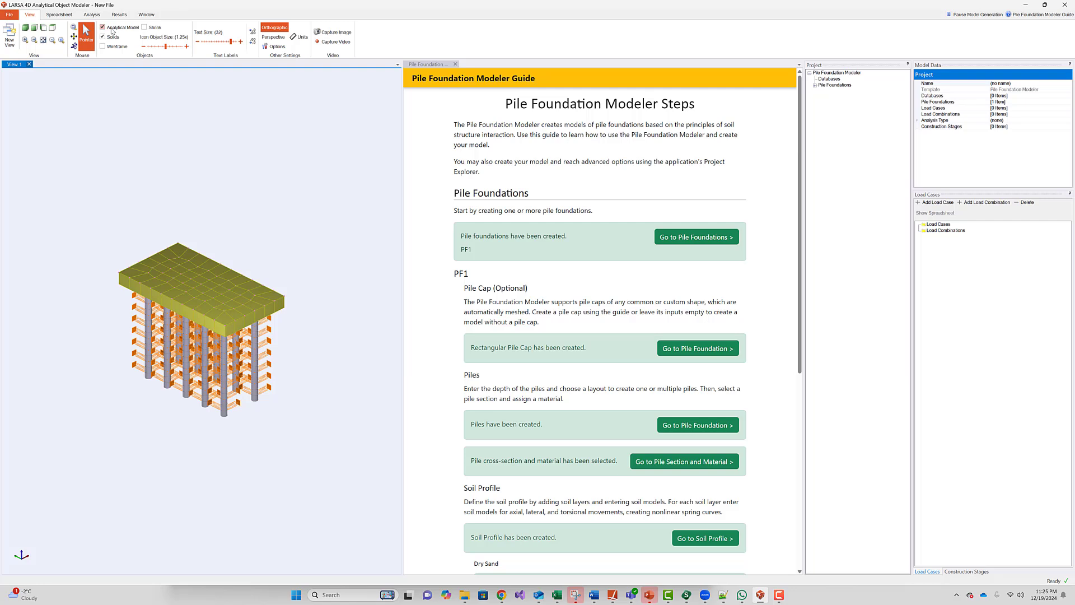
left_click(111, 30)
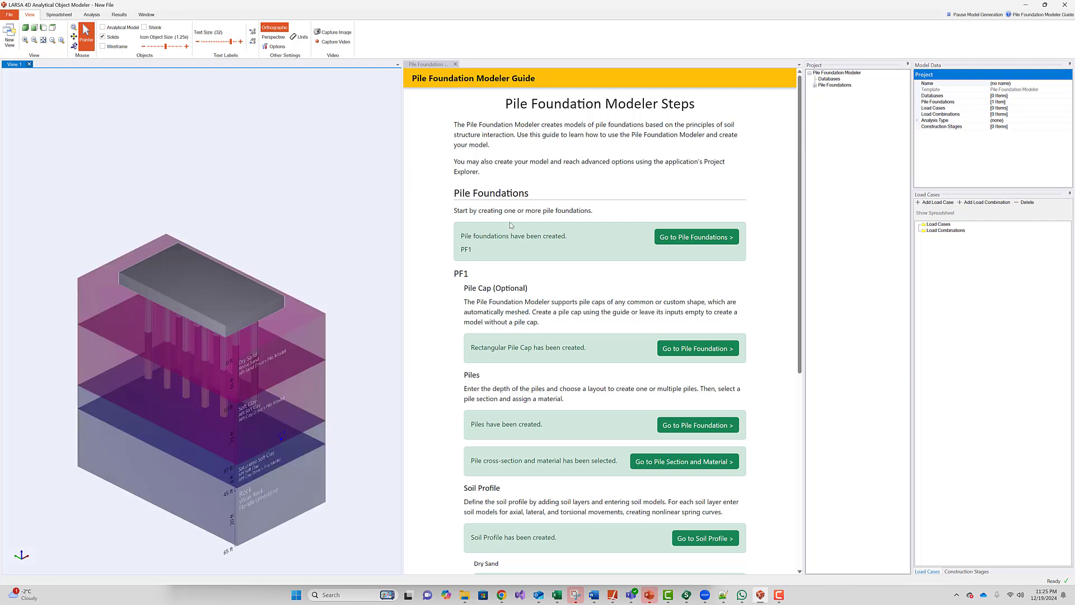
scroll(510, 226, "down", 2)
- Expand Pile Foundations > PF1 > Piles > 1-1 > Curves > py and select the first depth entry
left_click(814, 85)
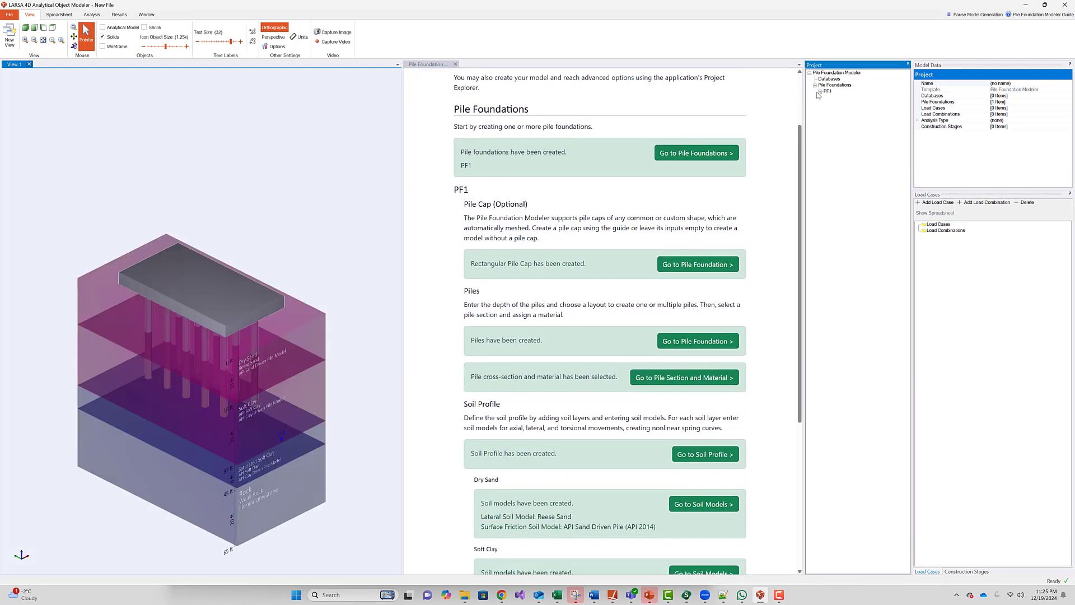
left_click(820, 91)
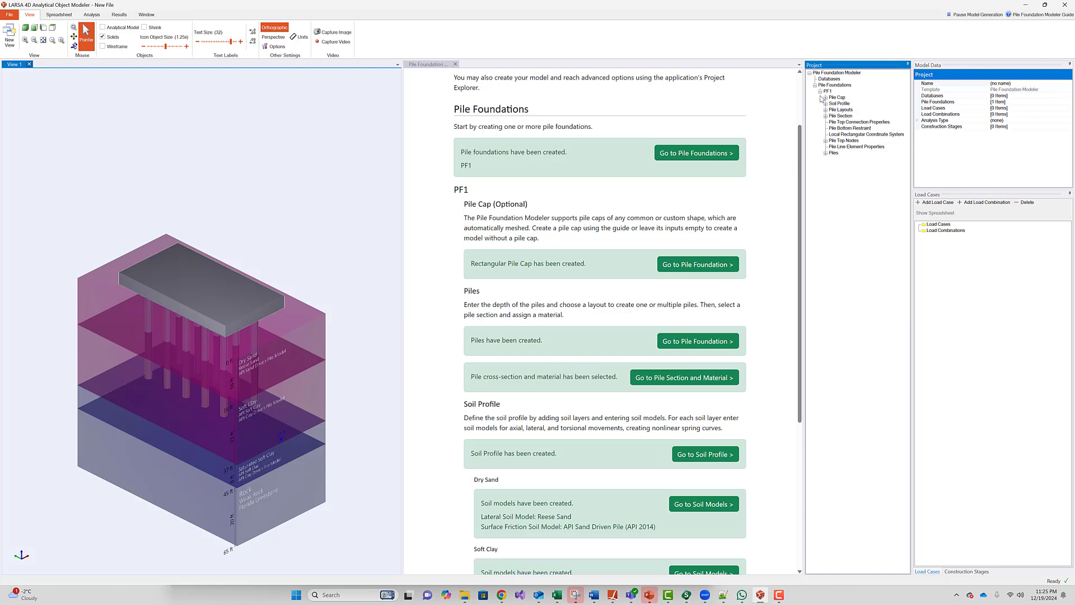
left_click(825, 153)
left_click(831, 160)
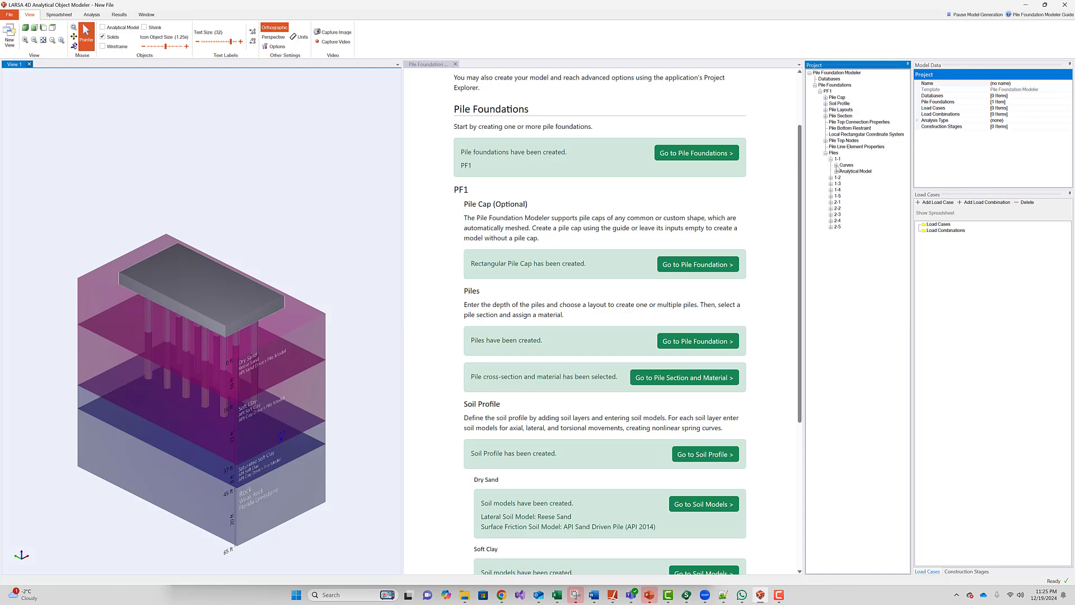
left_click(836, 166)
left_click(841, 172)
left_click(850, 178)
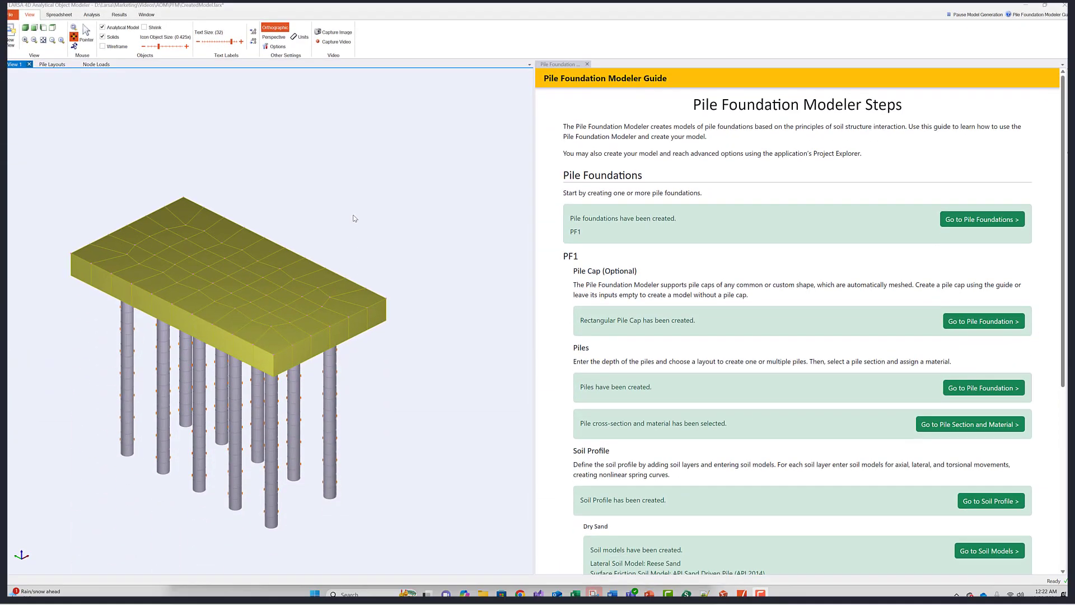
- Compute PF1's equivalent spring stiffnesses under Static Load Case 1 and export them to LARSA 4D
left_click(91, 15)
left_click(248, 42)
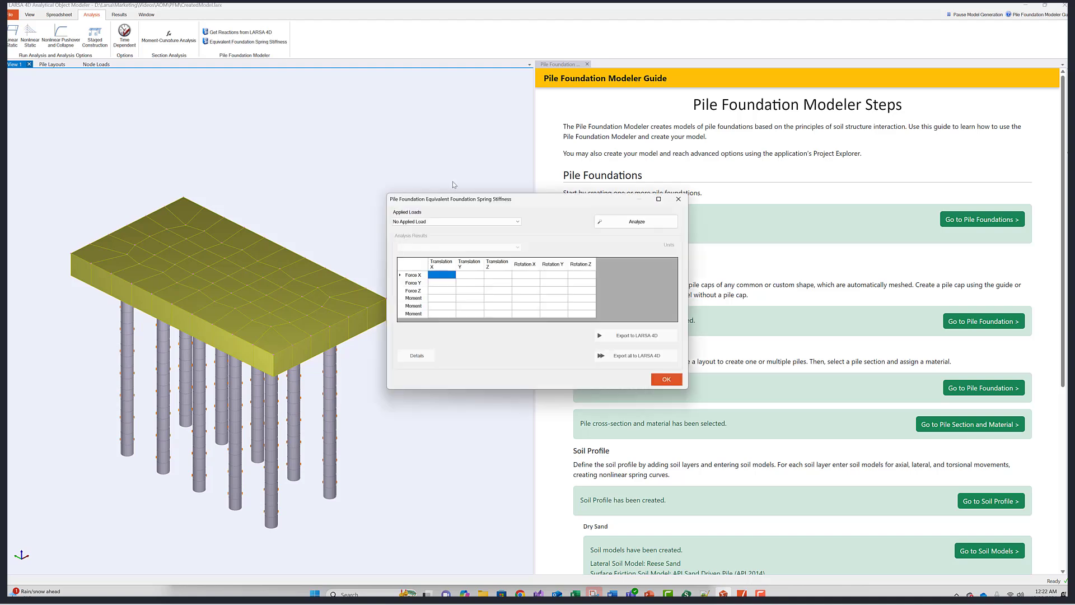
left_click(457, 222)
left_click(468, 234)
left_click(617, 224)
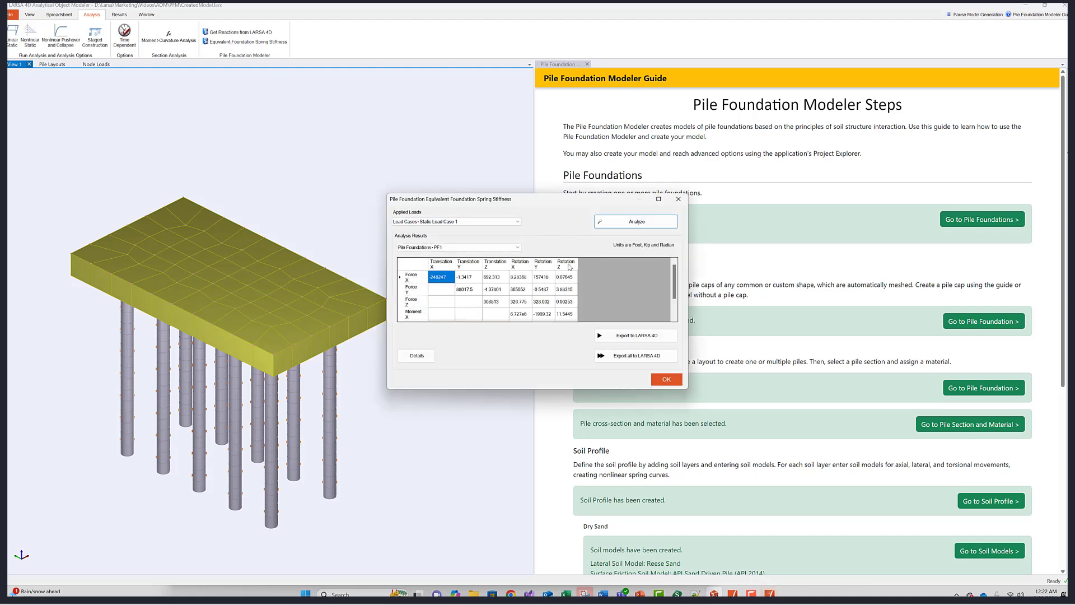
left_click(637, 336)
left_click(664, 380)
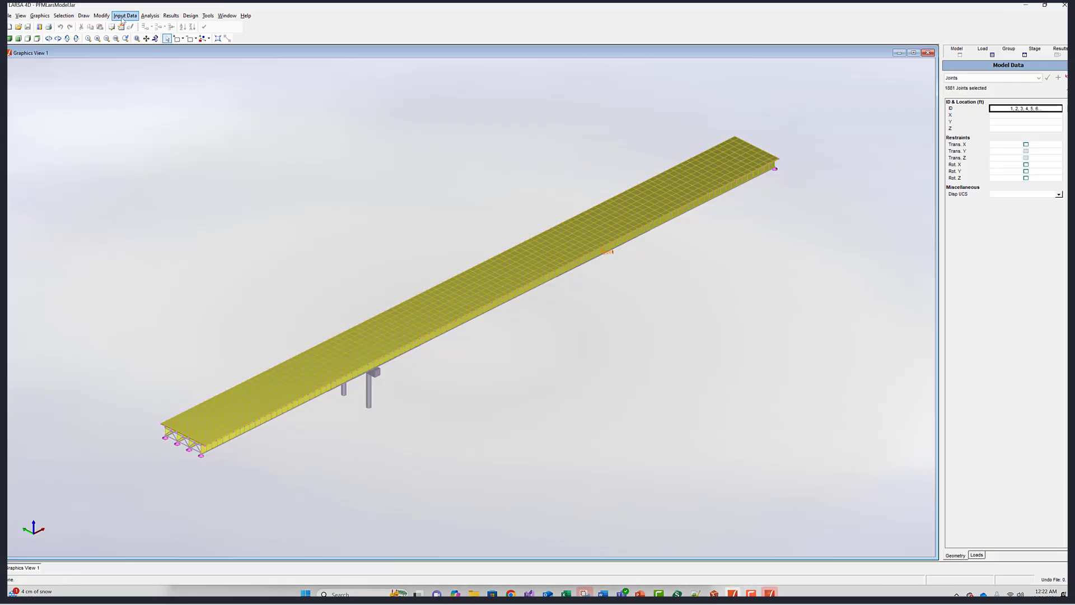
- Review the Material Properties and Spring Properties input tables in LARSA 4D
left_click(124, 16)
left_click(166, 83)
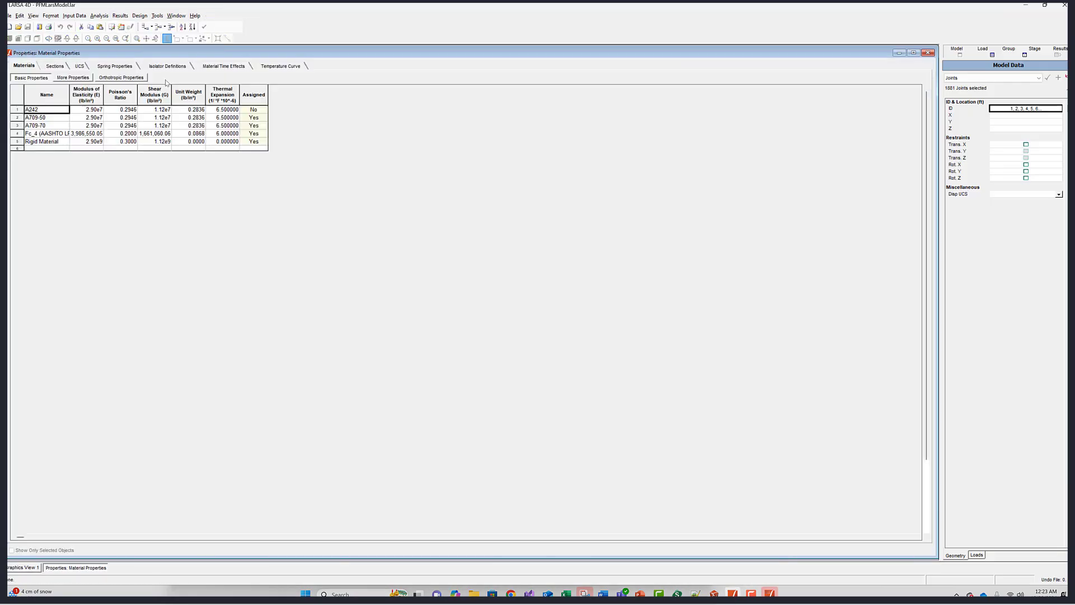
left_click(115, 66)
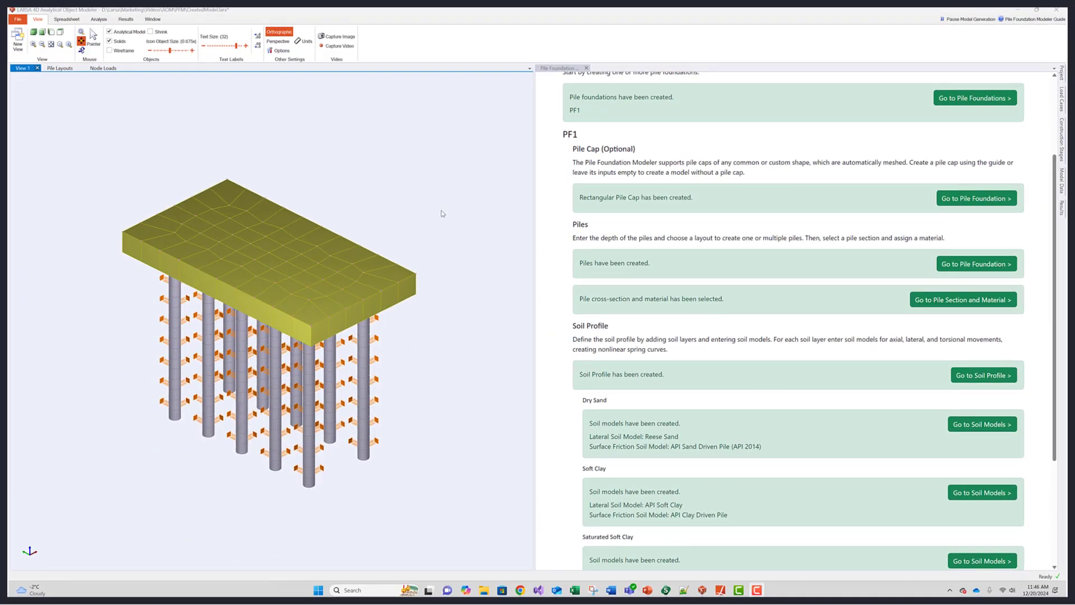
- Export the pile foundation model from the Modeler as a LARSA project file
left_click(19, 20)
left_click(42, 101)
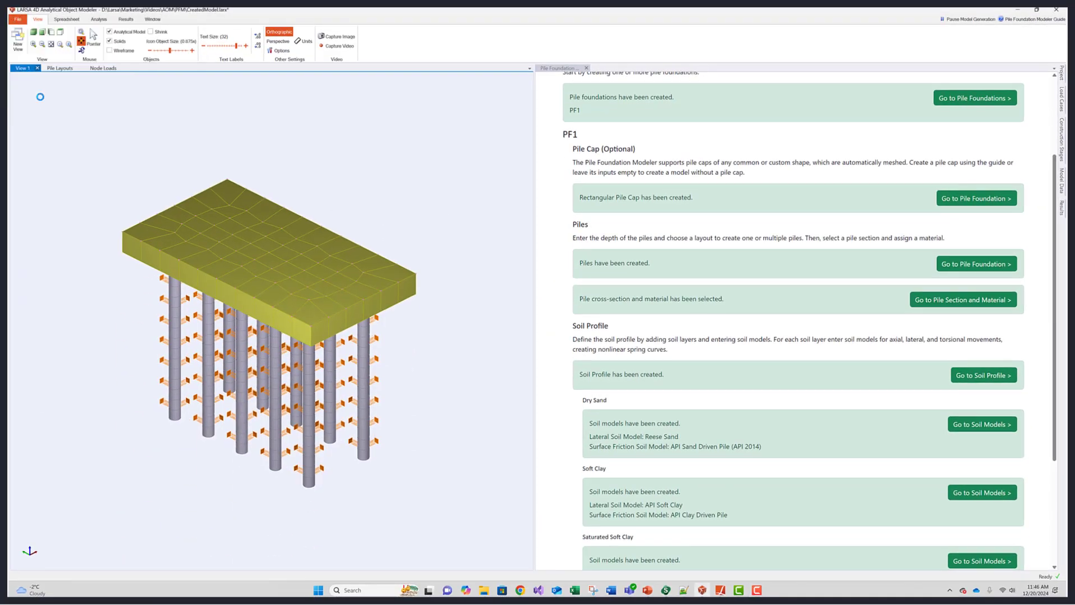
left_click(435, 298)
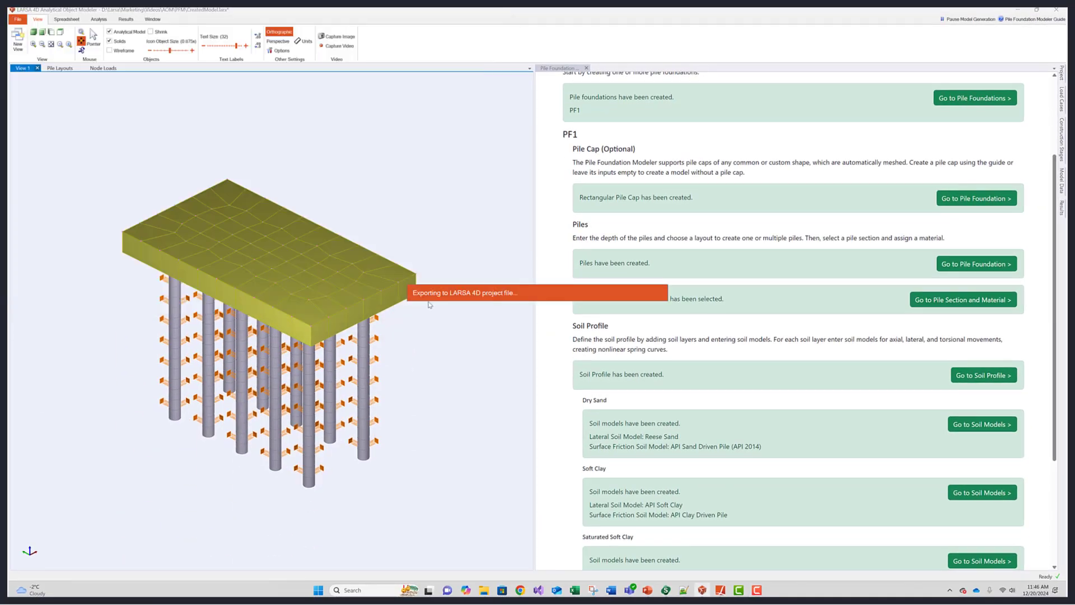
left_click(721, 590)
- Import the PileFoundationModel LARSA project into a new structure group under the bridge pier
left_click(16, 20)
mouse_move(34, 70)
left_click(98, 70)
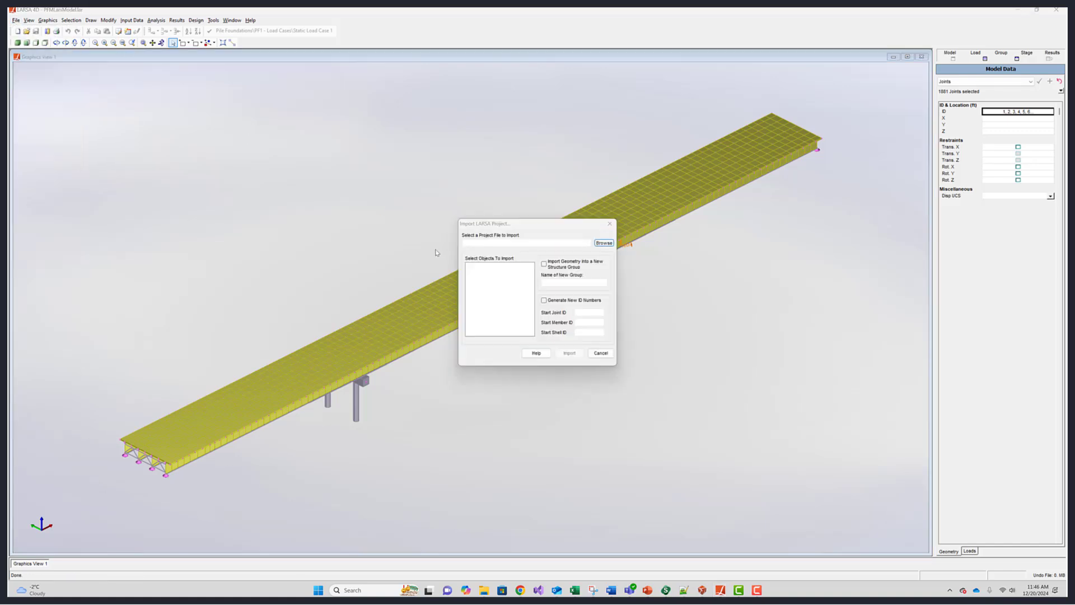
left_click(603, 243)
left_click(395, 187)
left_click(489, 384)
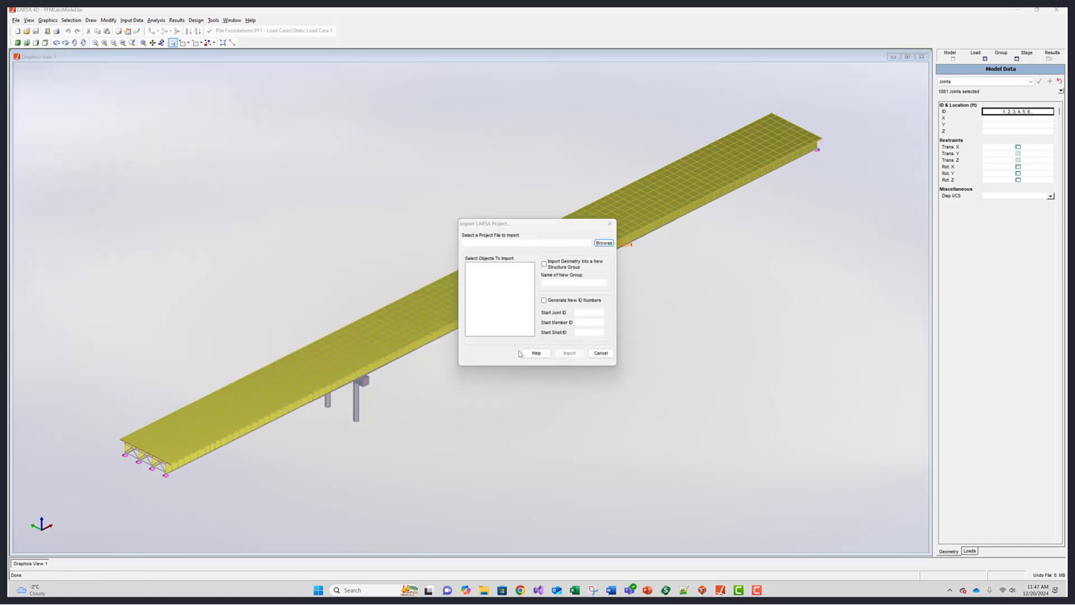
left_click(544, 265)
left_click(571, 356)
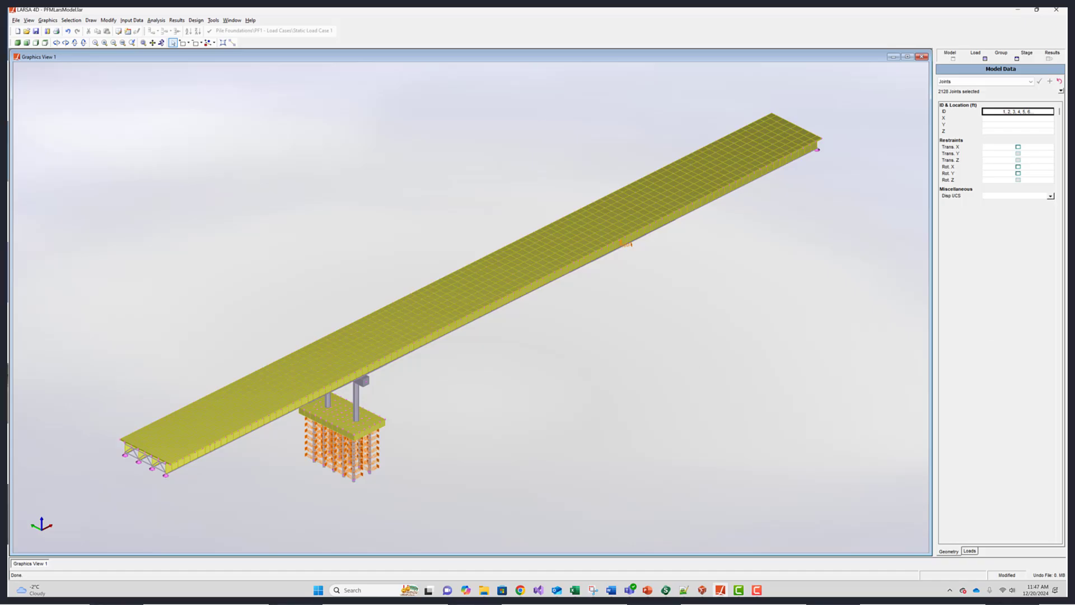